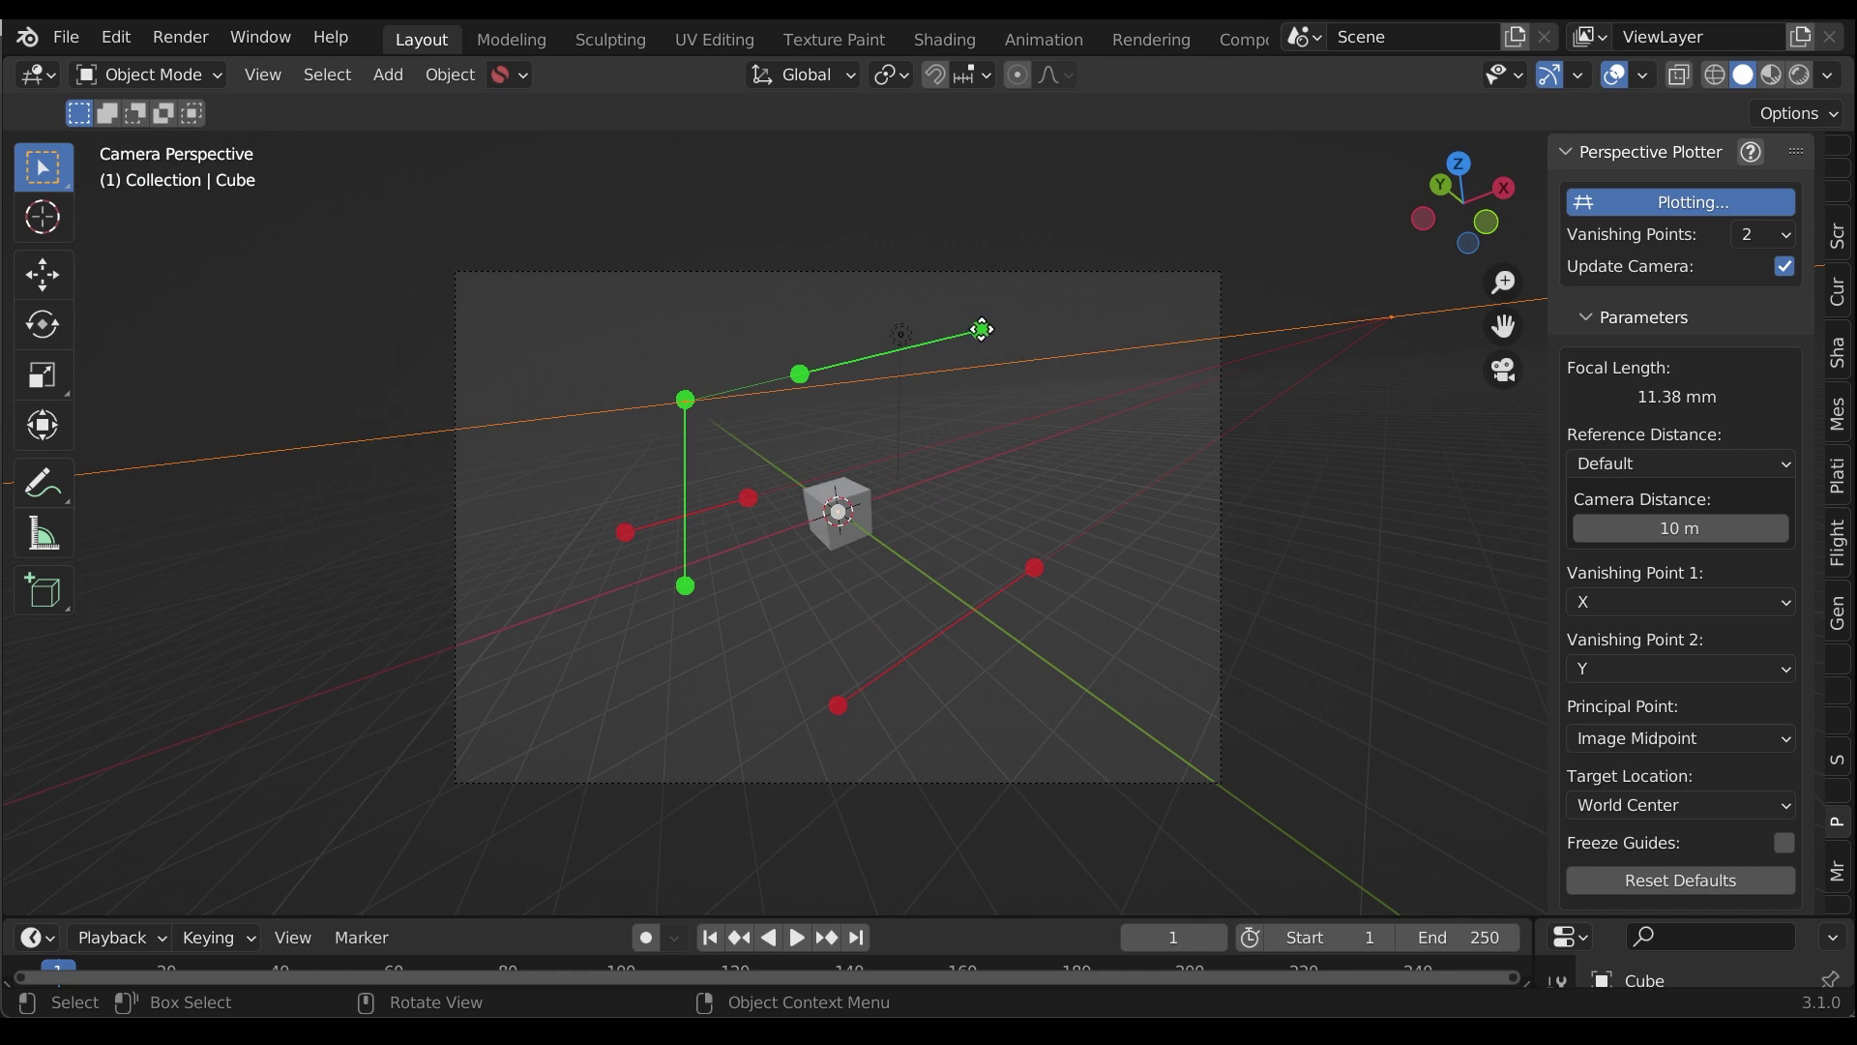
Drag the green, vertical and red guides so the camera solves at 18.91 mm and 10 m distance
{"action": "left_click_drag", "start_coordinate": [981, 330], "coordinate": [993, 512]}
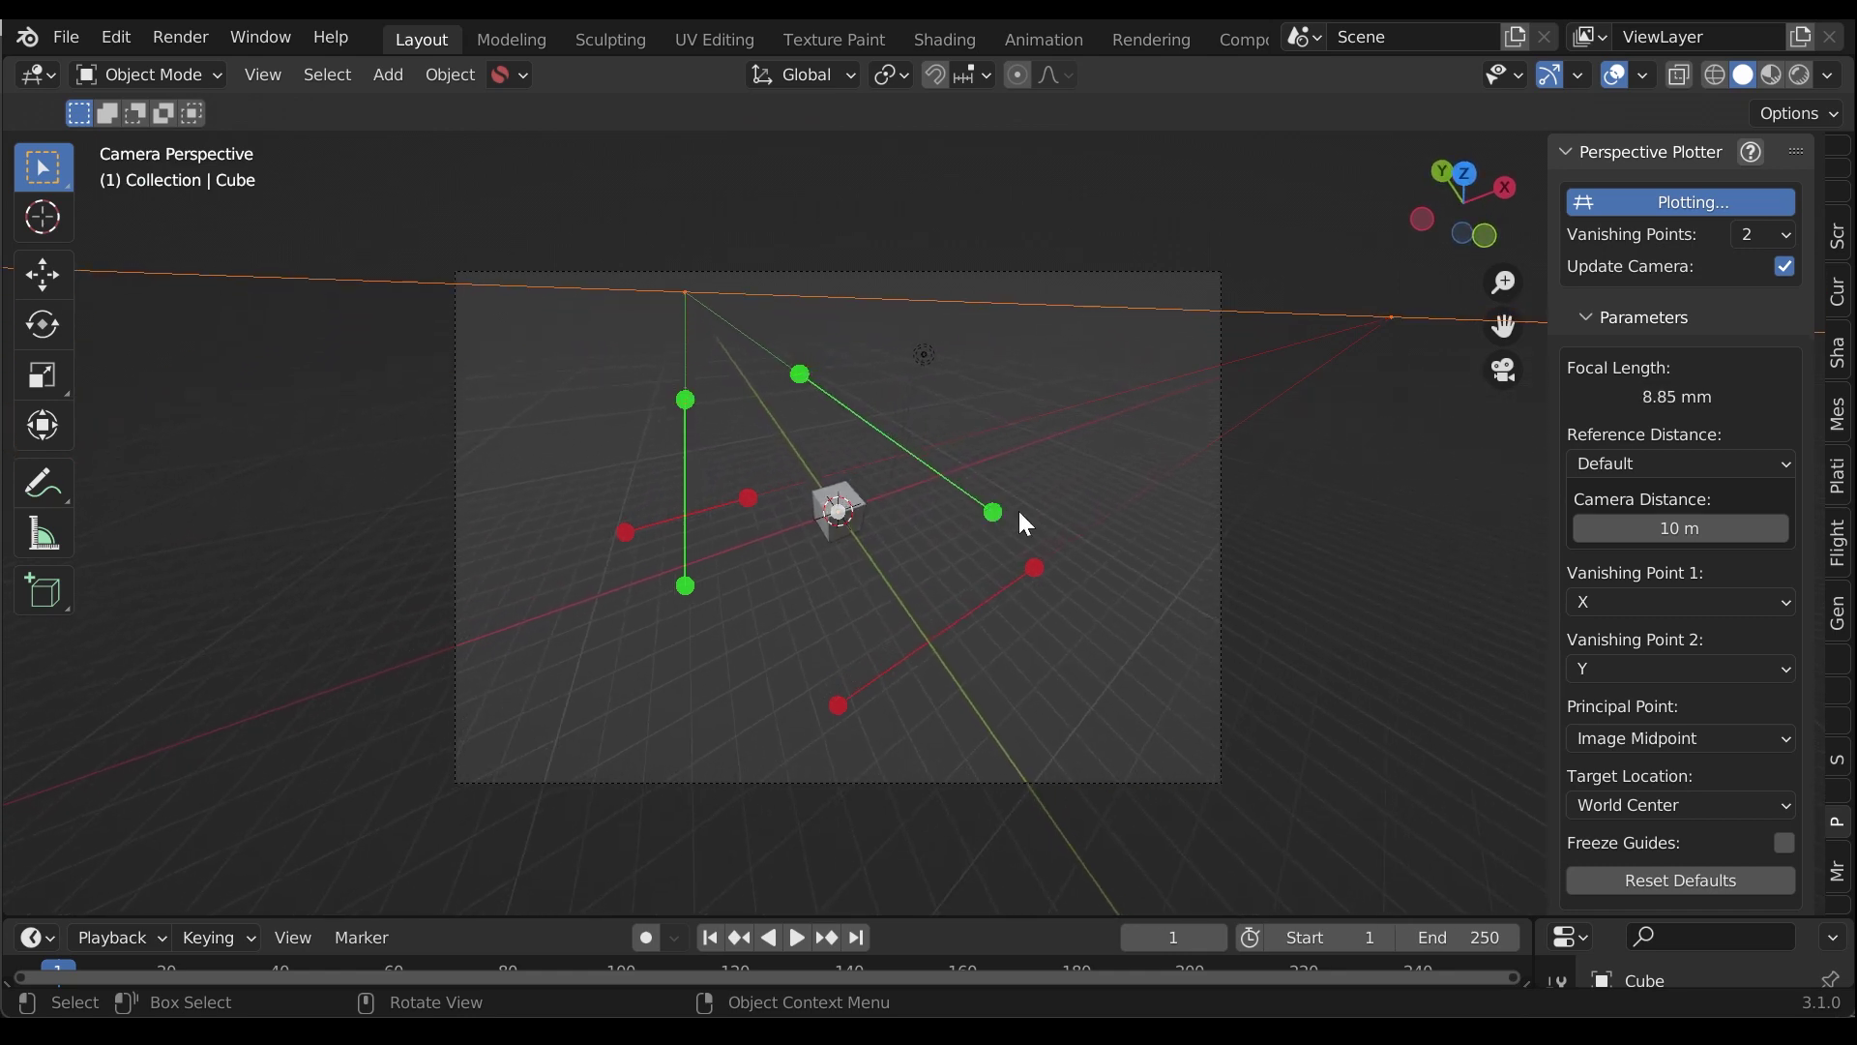
{"action": "mouse_move", "coordinate": [1576, 532]}
{"action": "left_mouse_down"}
{"action": "mouse_move", "coordinate": [1615, 532]}
{"action": "mouse_move", "coordinate": [1553, 532]}
{"action": "left_mouse_up"}
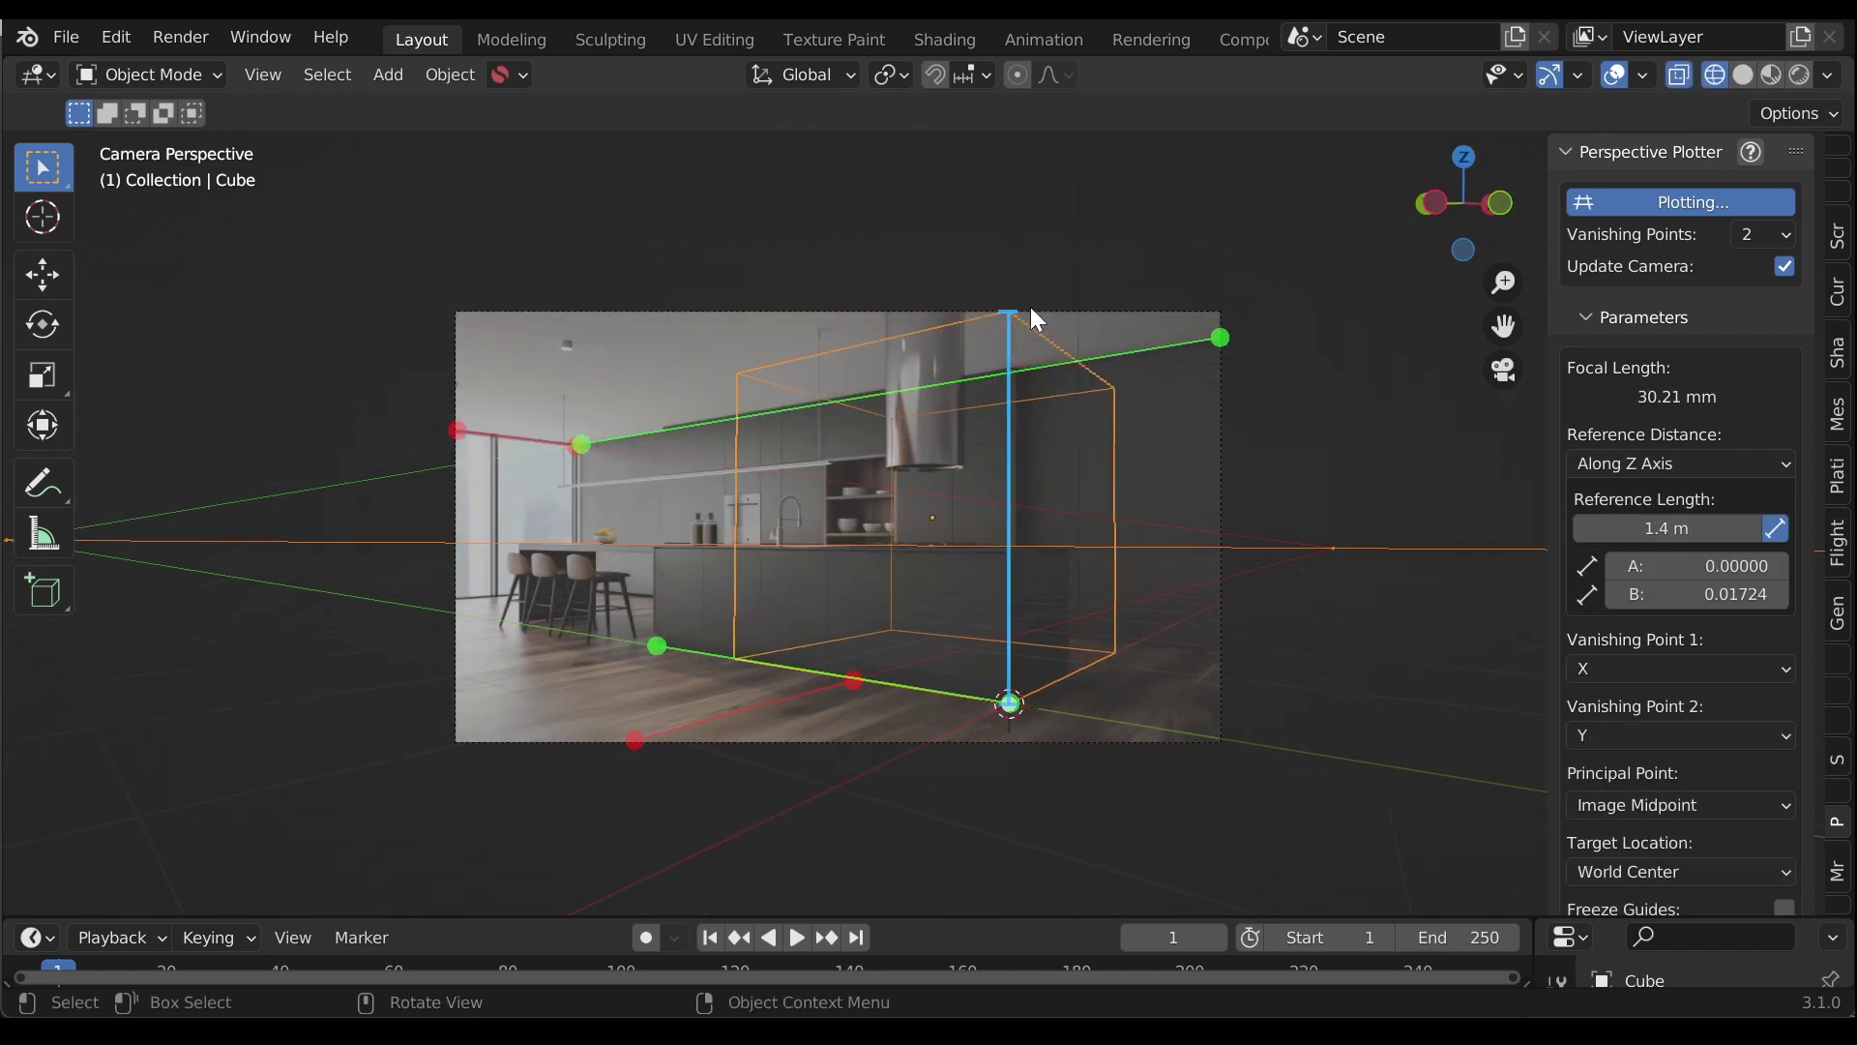
{"action": "left_click_drag", "start_coordinate": [1030, 309], "coordinate": [1035, 547]}
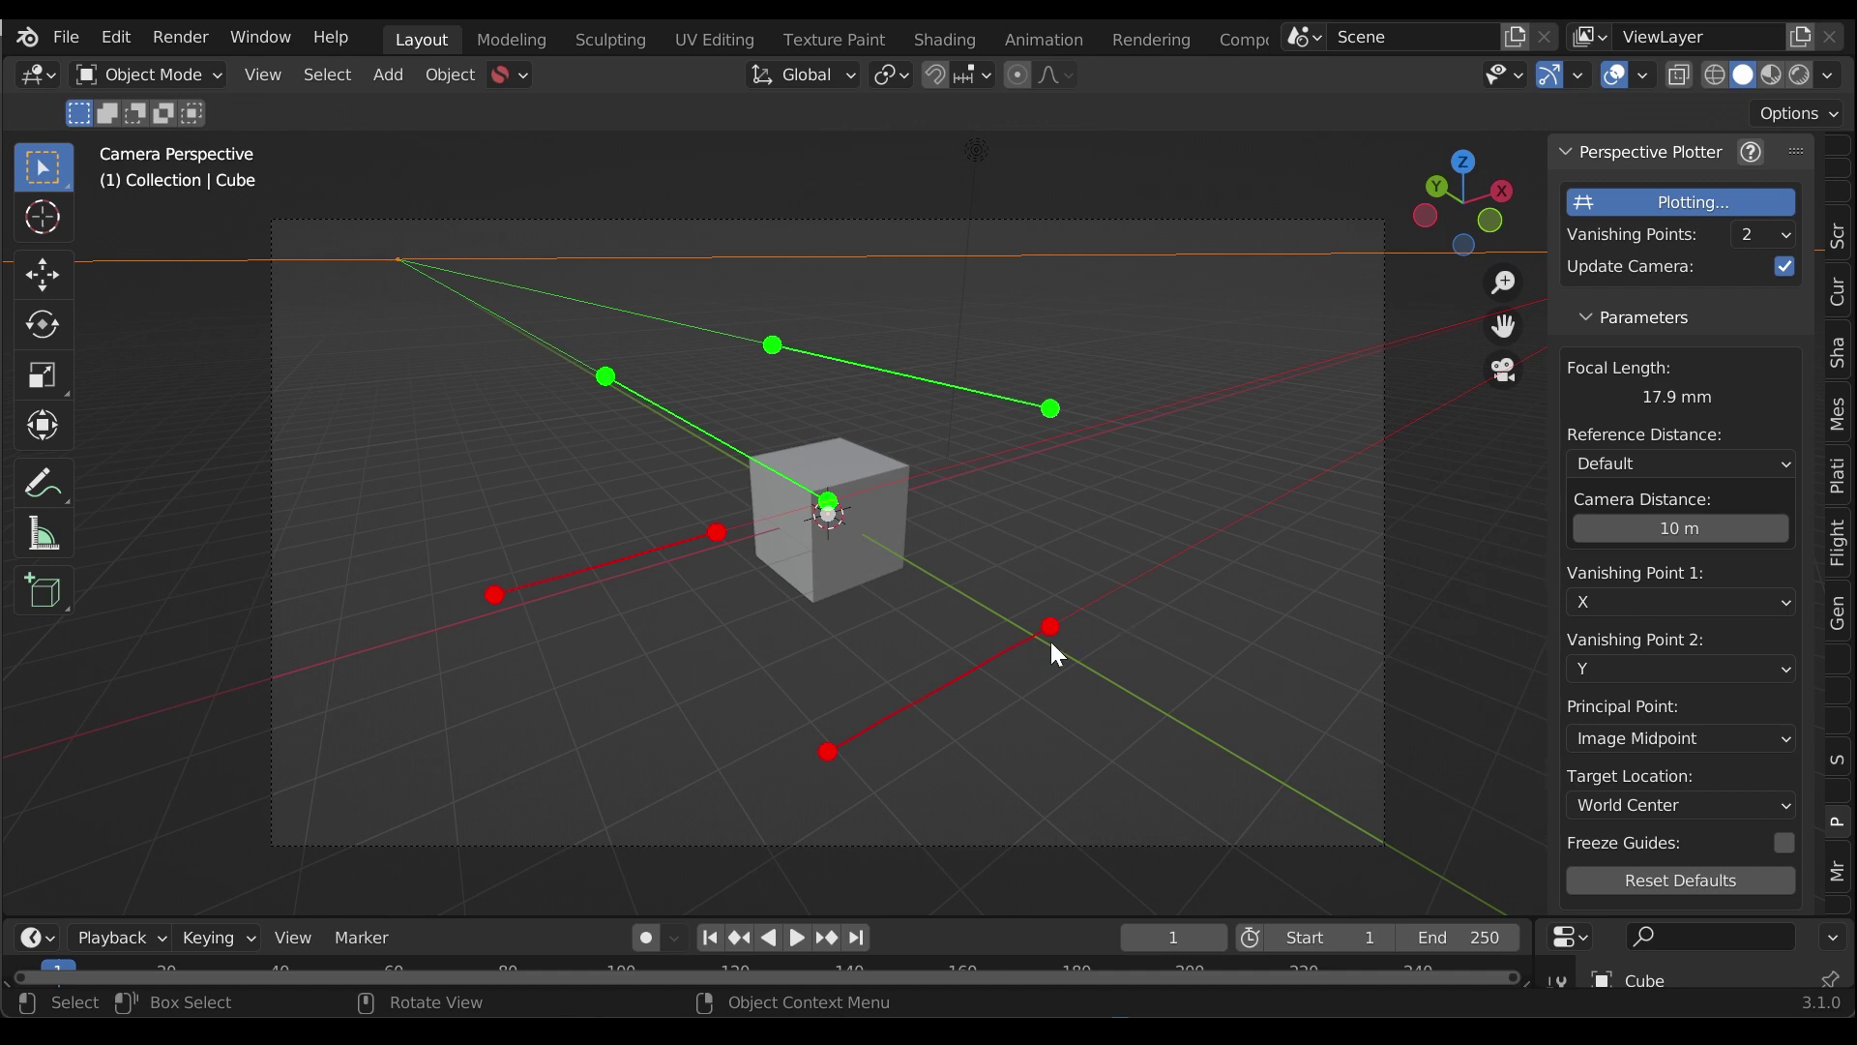
{"action": "mouse_move", "coordinate": [1054, 629]}
{"action": "left_mouse_down"}
{"action": "mouse_move", "coordinate": [1007, 580]}
{"action": "mouse_move", "coordinate": [1067, 625]}
{"action": "left_mouse_up"}
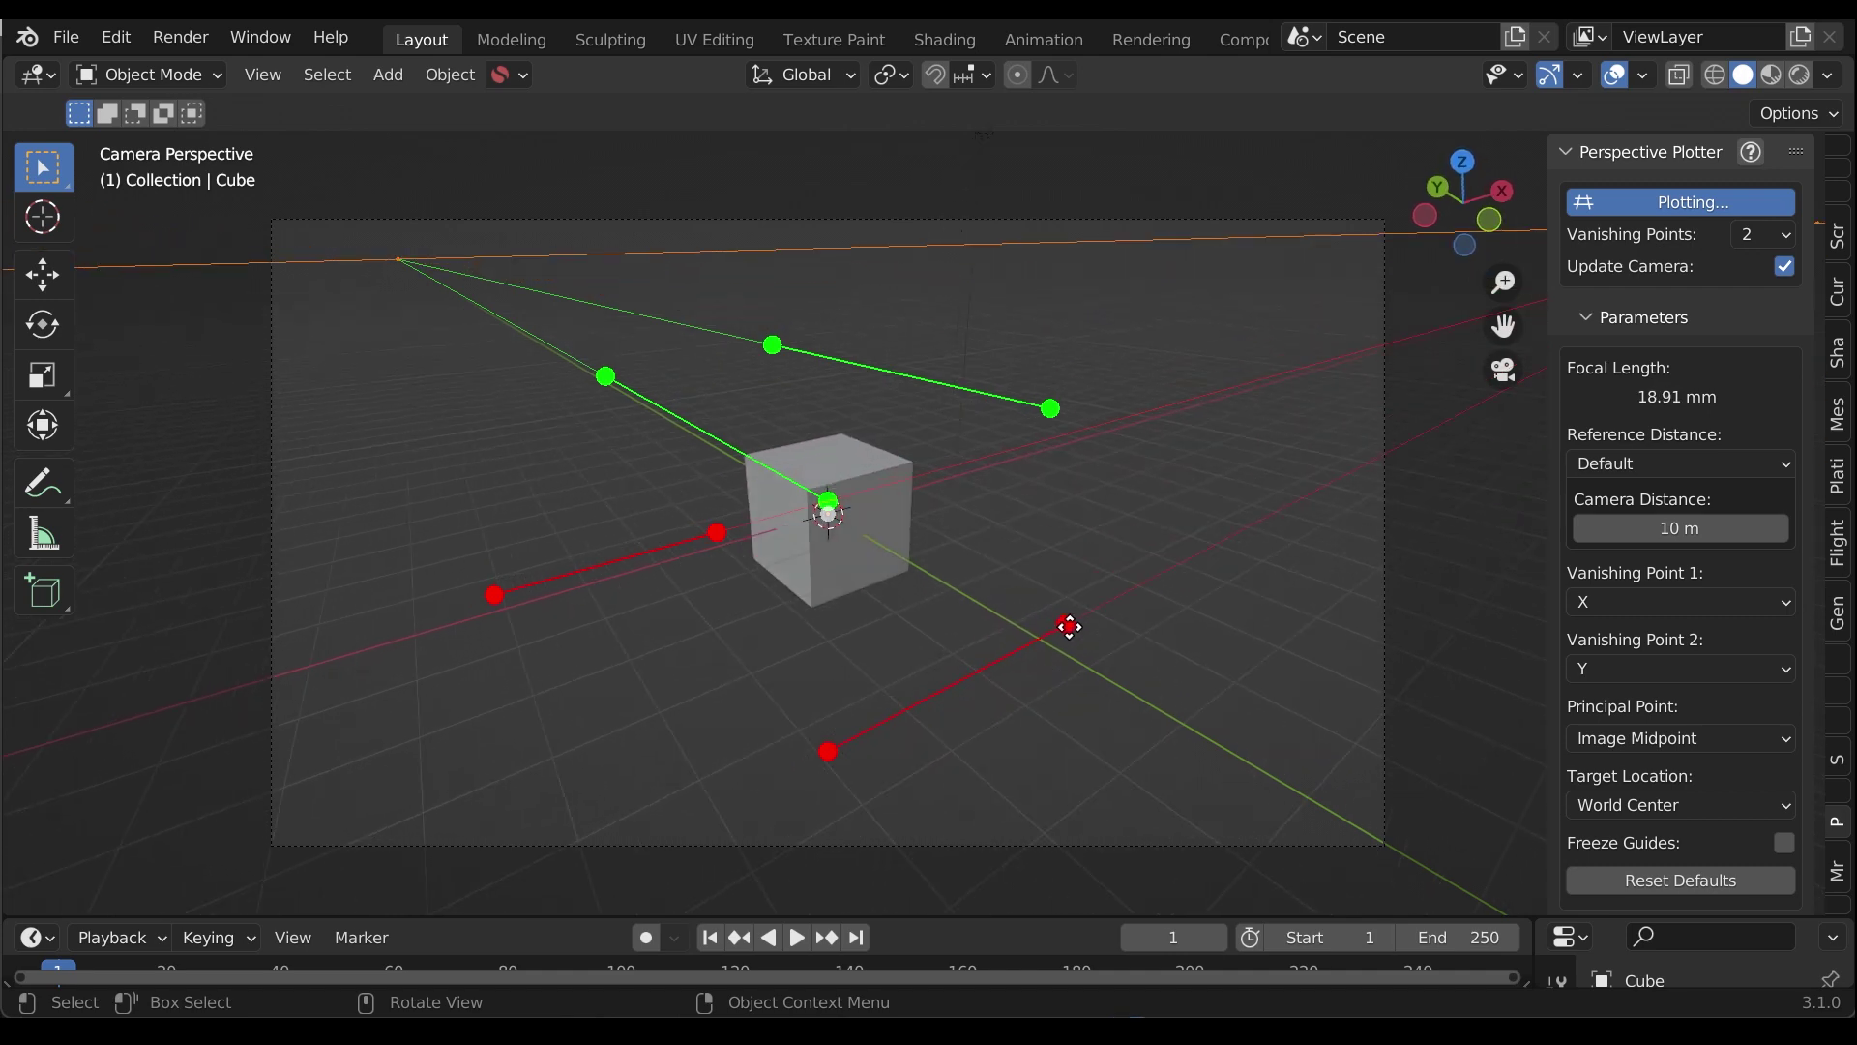
Switch to one vanishing point, angle the red and green guides, and set focal length to 29.12 mm
{"action": "left_click", "coordinate": [1743, 236]}
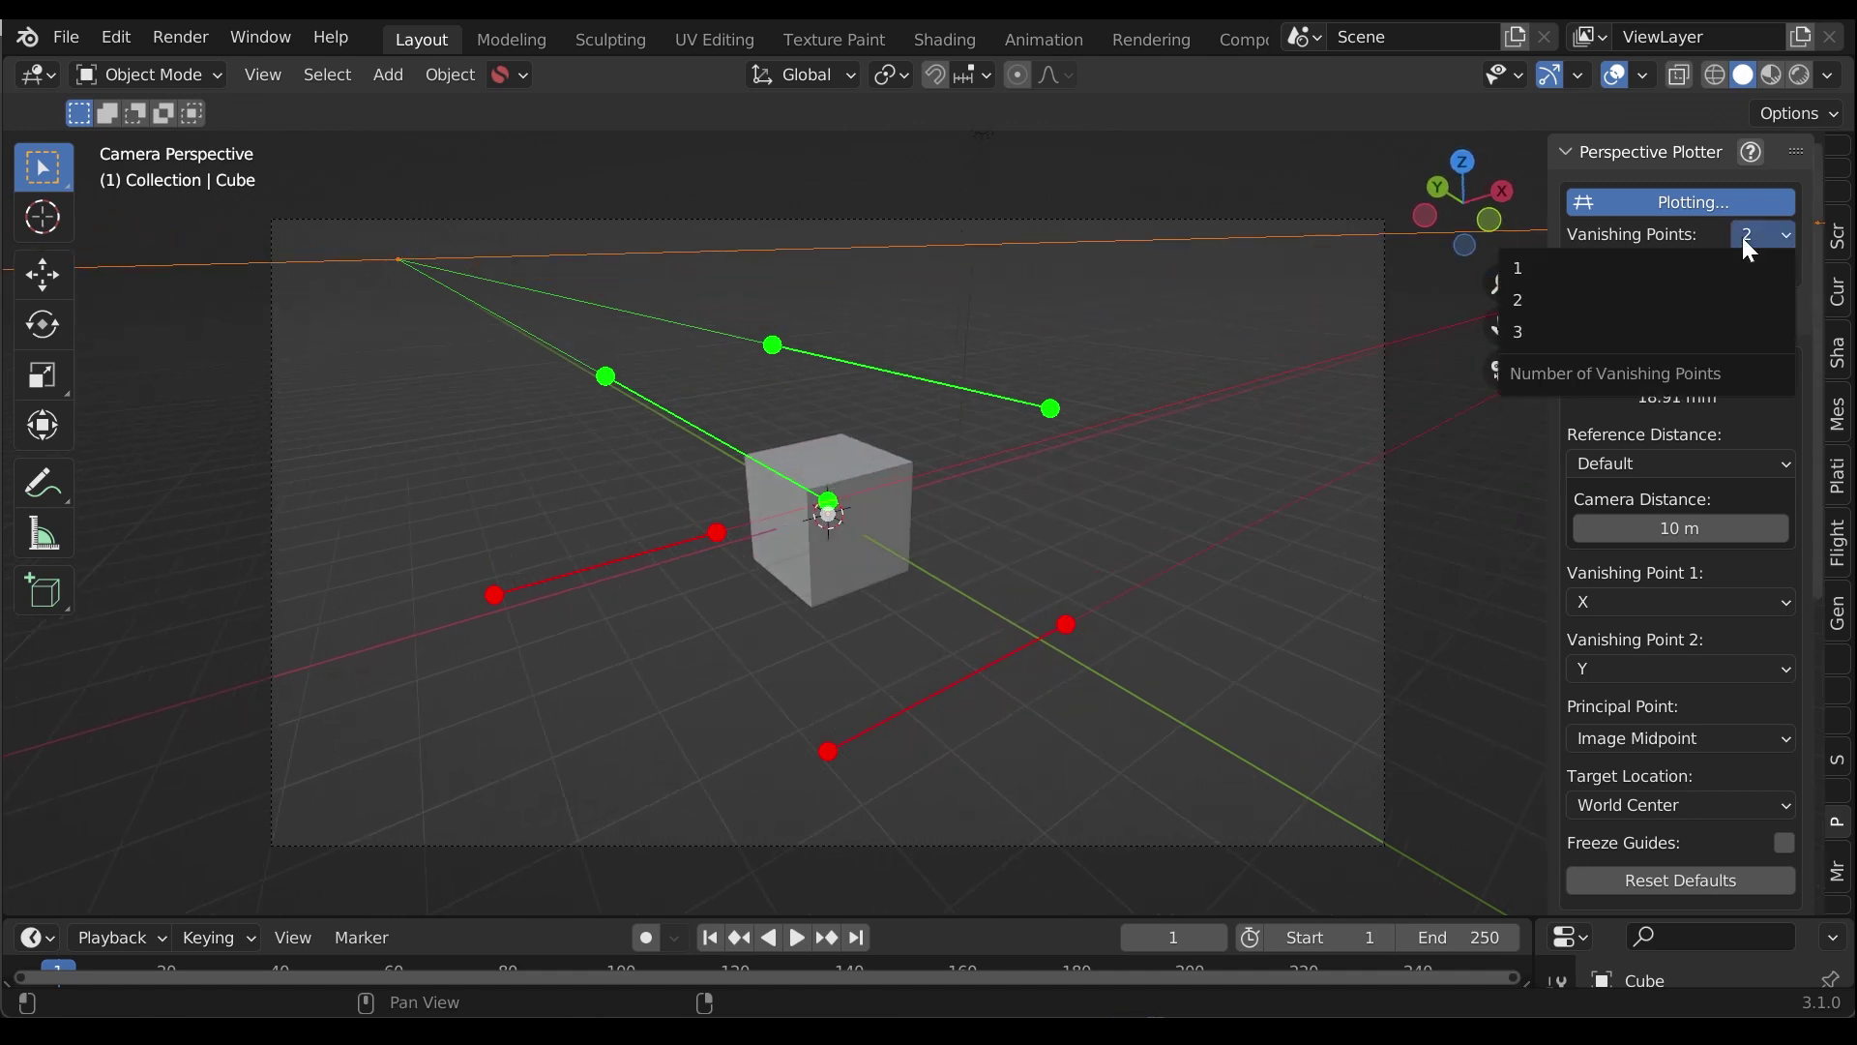
{"action": "left_click", "coordinate": [1754, 279]}
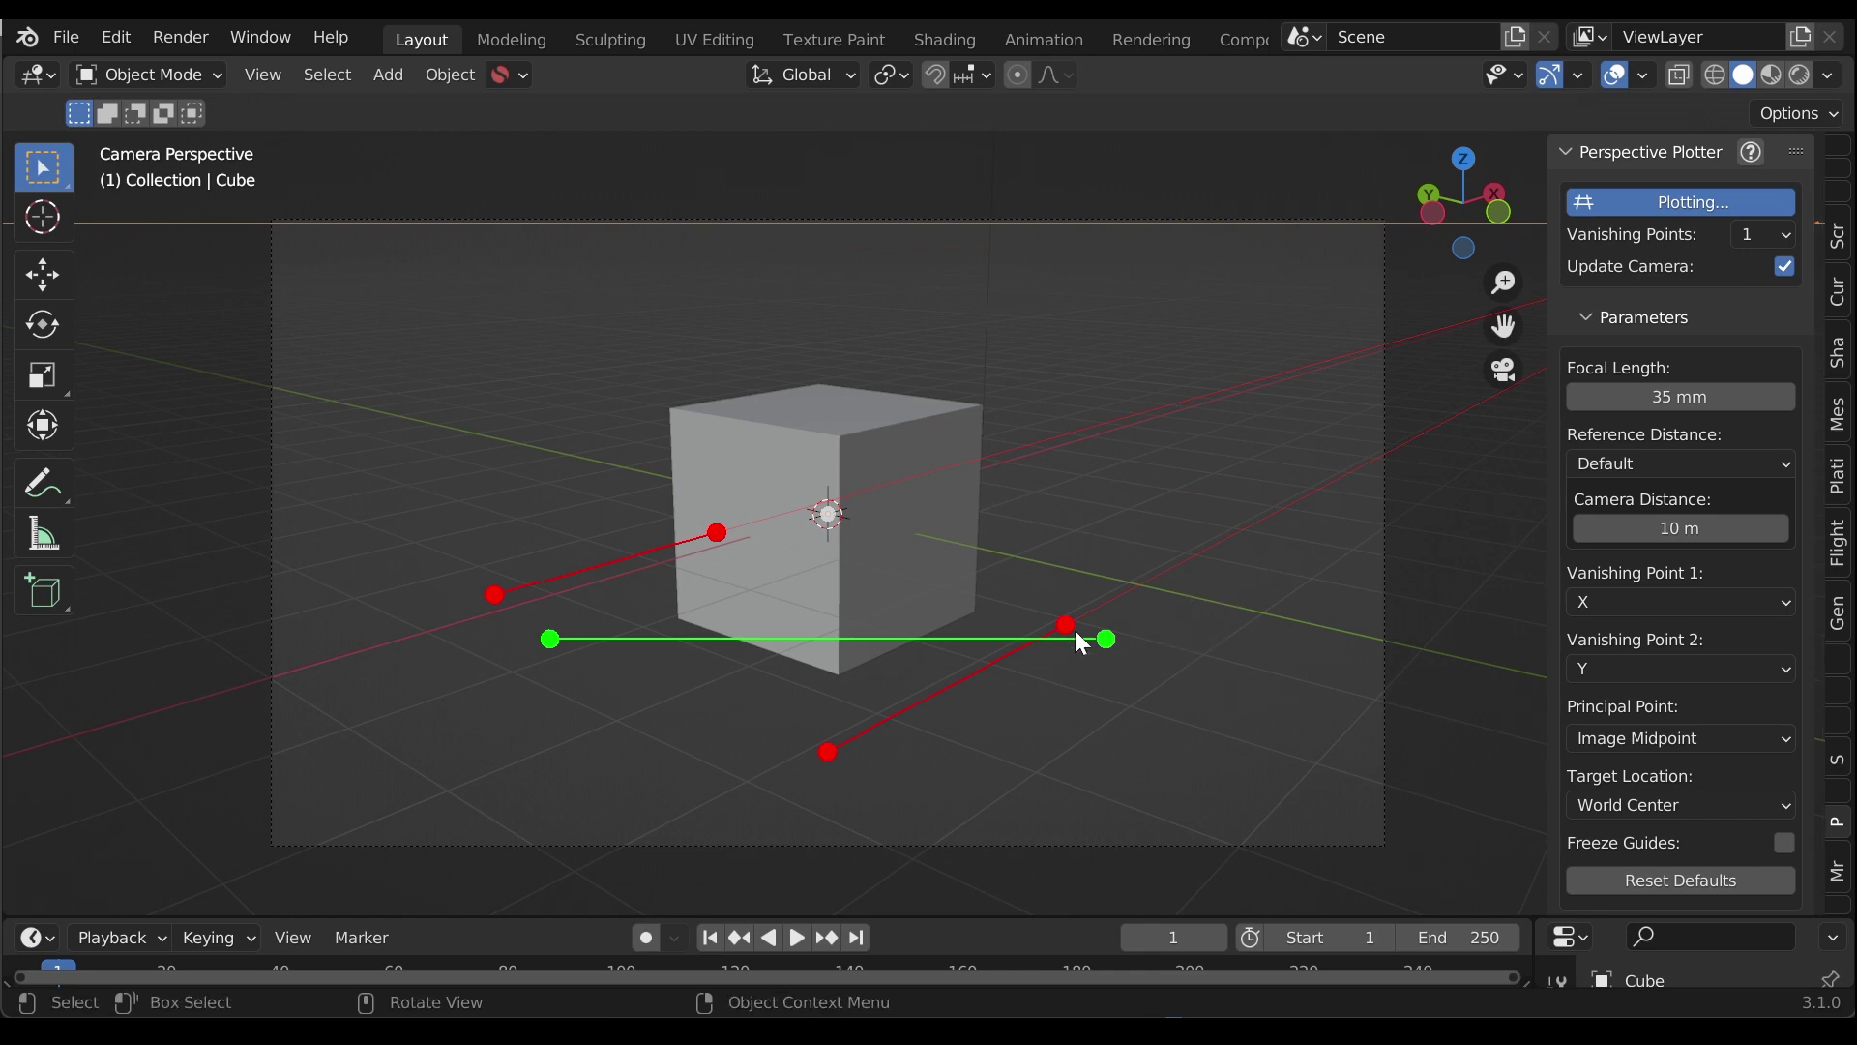
{"action": "left_click_drag", "start_coordinate": [1061, 622], "coordinate": [1002, 570]}
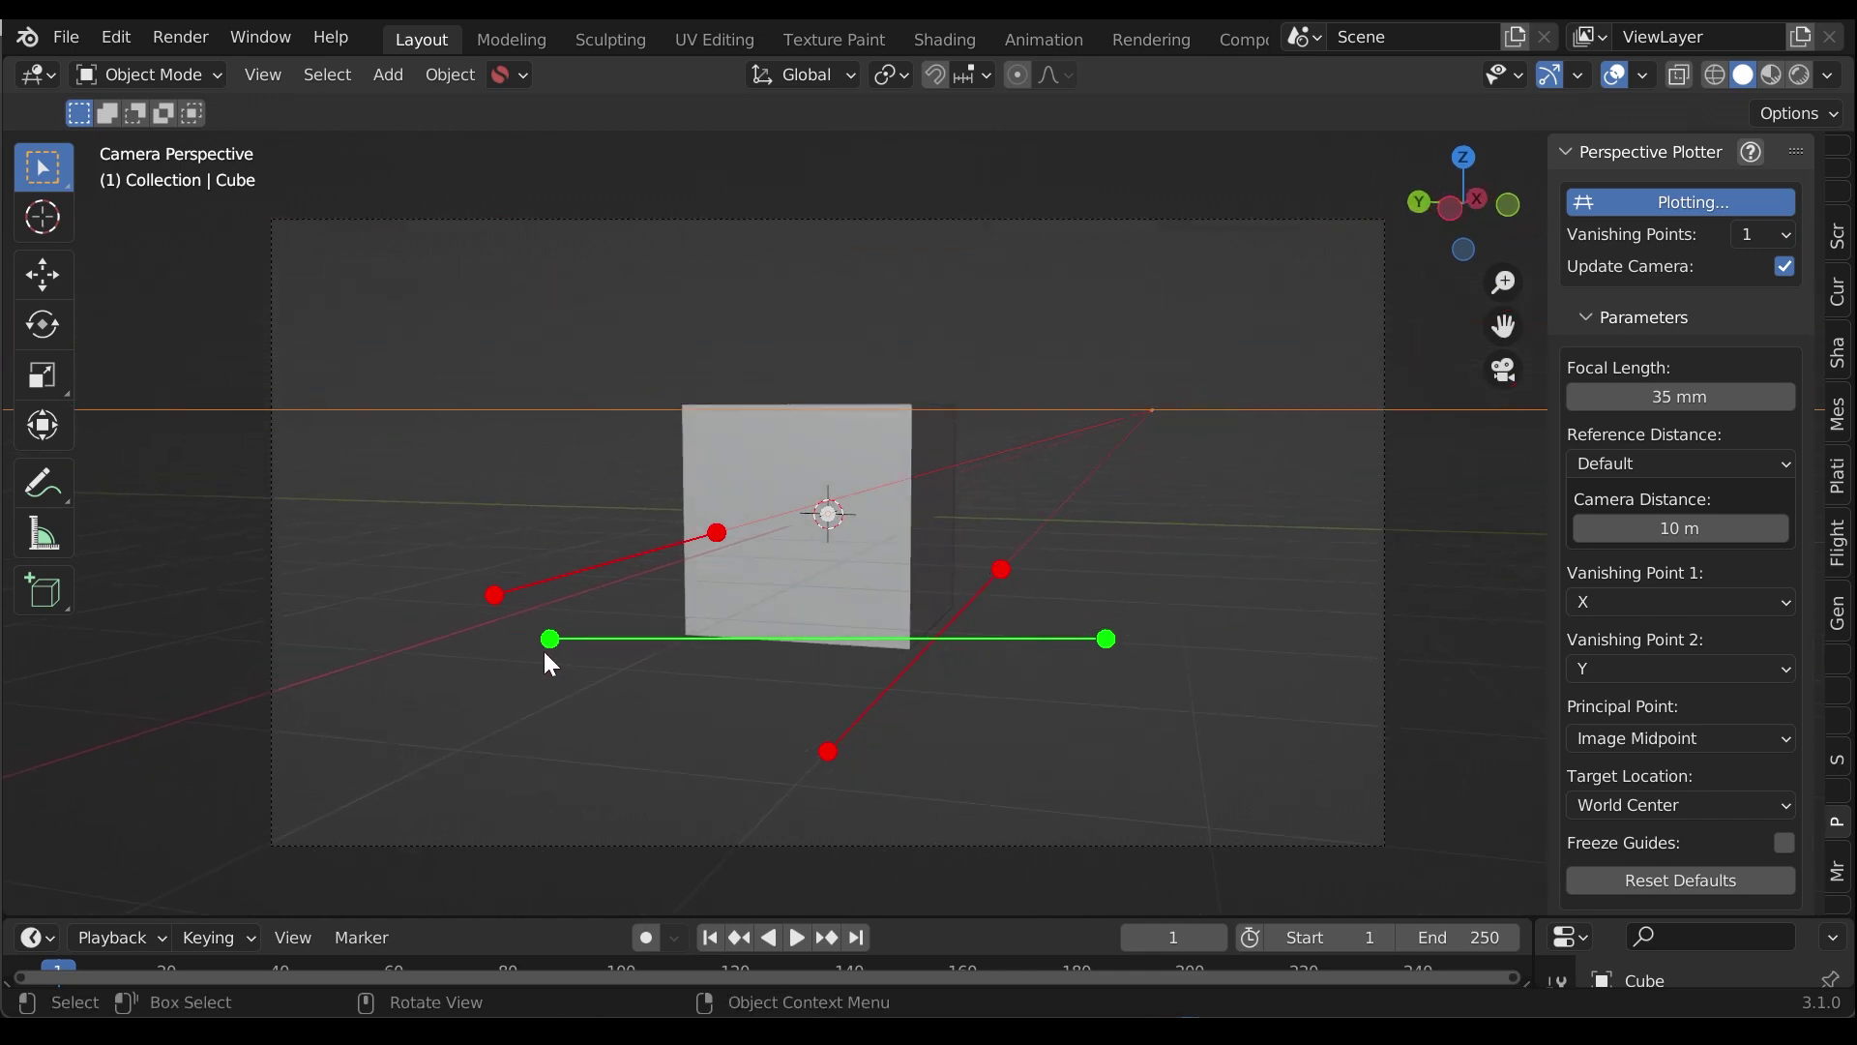
{"action": "left_click_drag", "start_coordinate": [1109, 639], "coordinate": [1083, 725]}
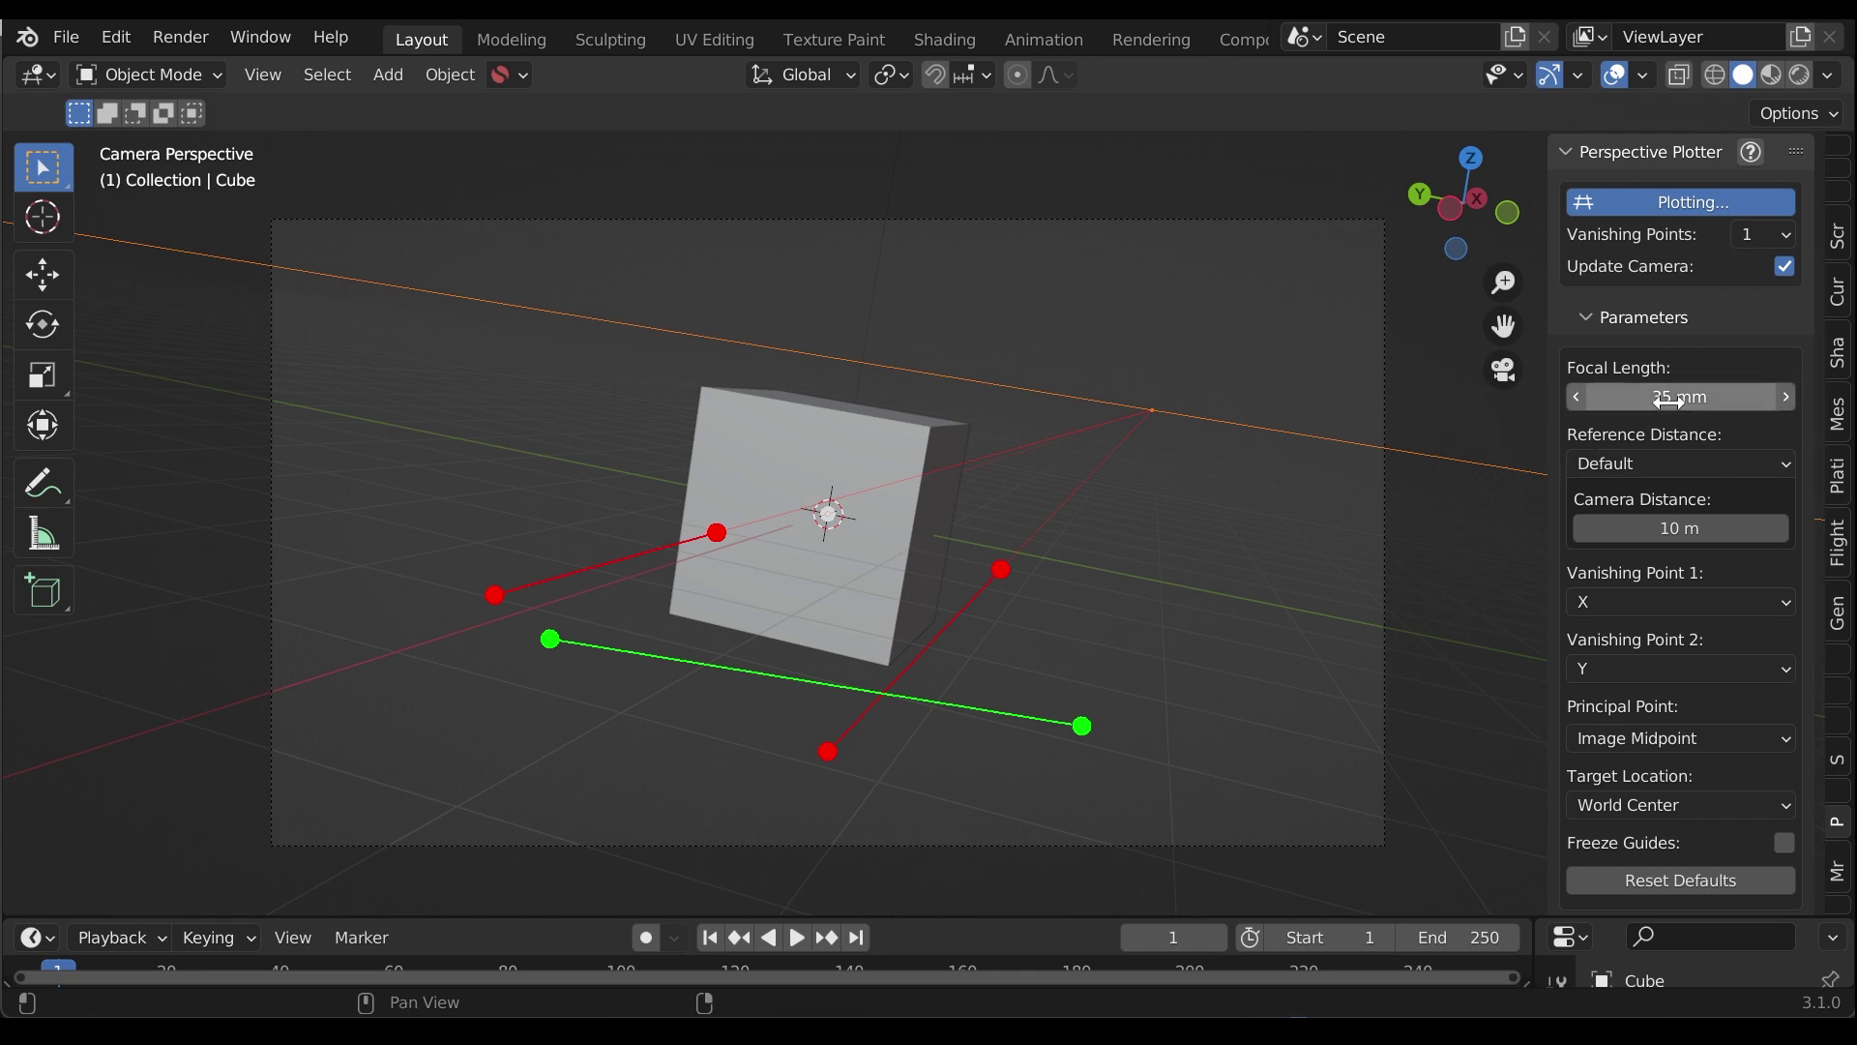
{"action": "mouse_move", "coordinate": [1674, 404]}
{"action": "left_mouse_down"}
{"action": "mouse_move", "coordinate": [1764, 404]}
{"action": "mouse_move", "coordinate": [1581, 404]}
{"action": "mouse_move", "coordinate": [1670, 402]}
{"action": "left_mouse_up"}
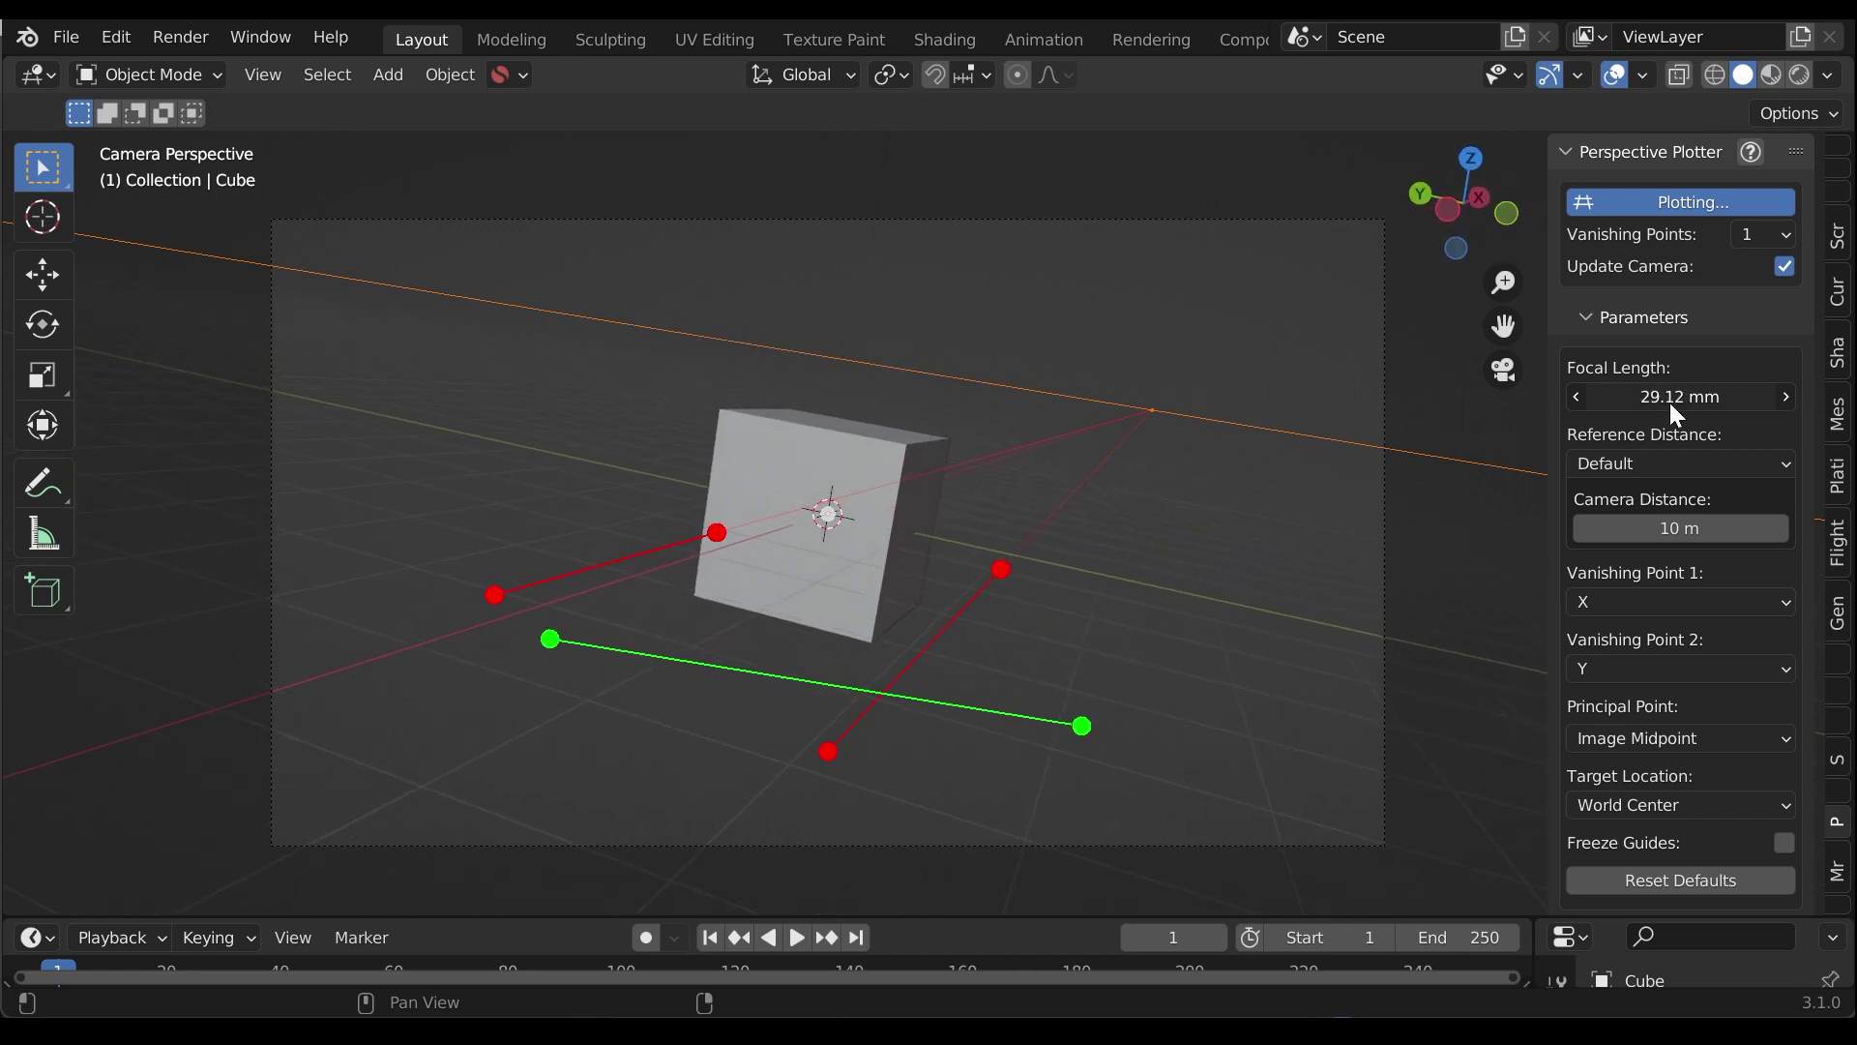
Switch to three vanishing points and angle both blue vertical guides to match the scene's verticals
{"action": "left_click", "coordinate": [1778, 232]}
{"action": "left_click", "coordinate": [1703, 339]}
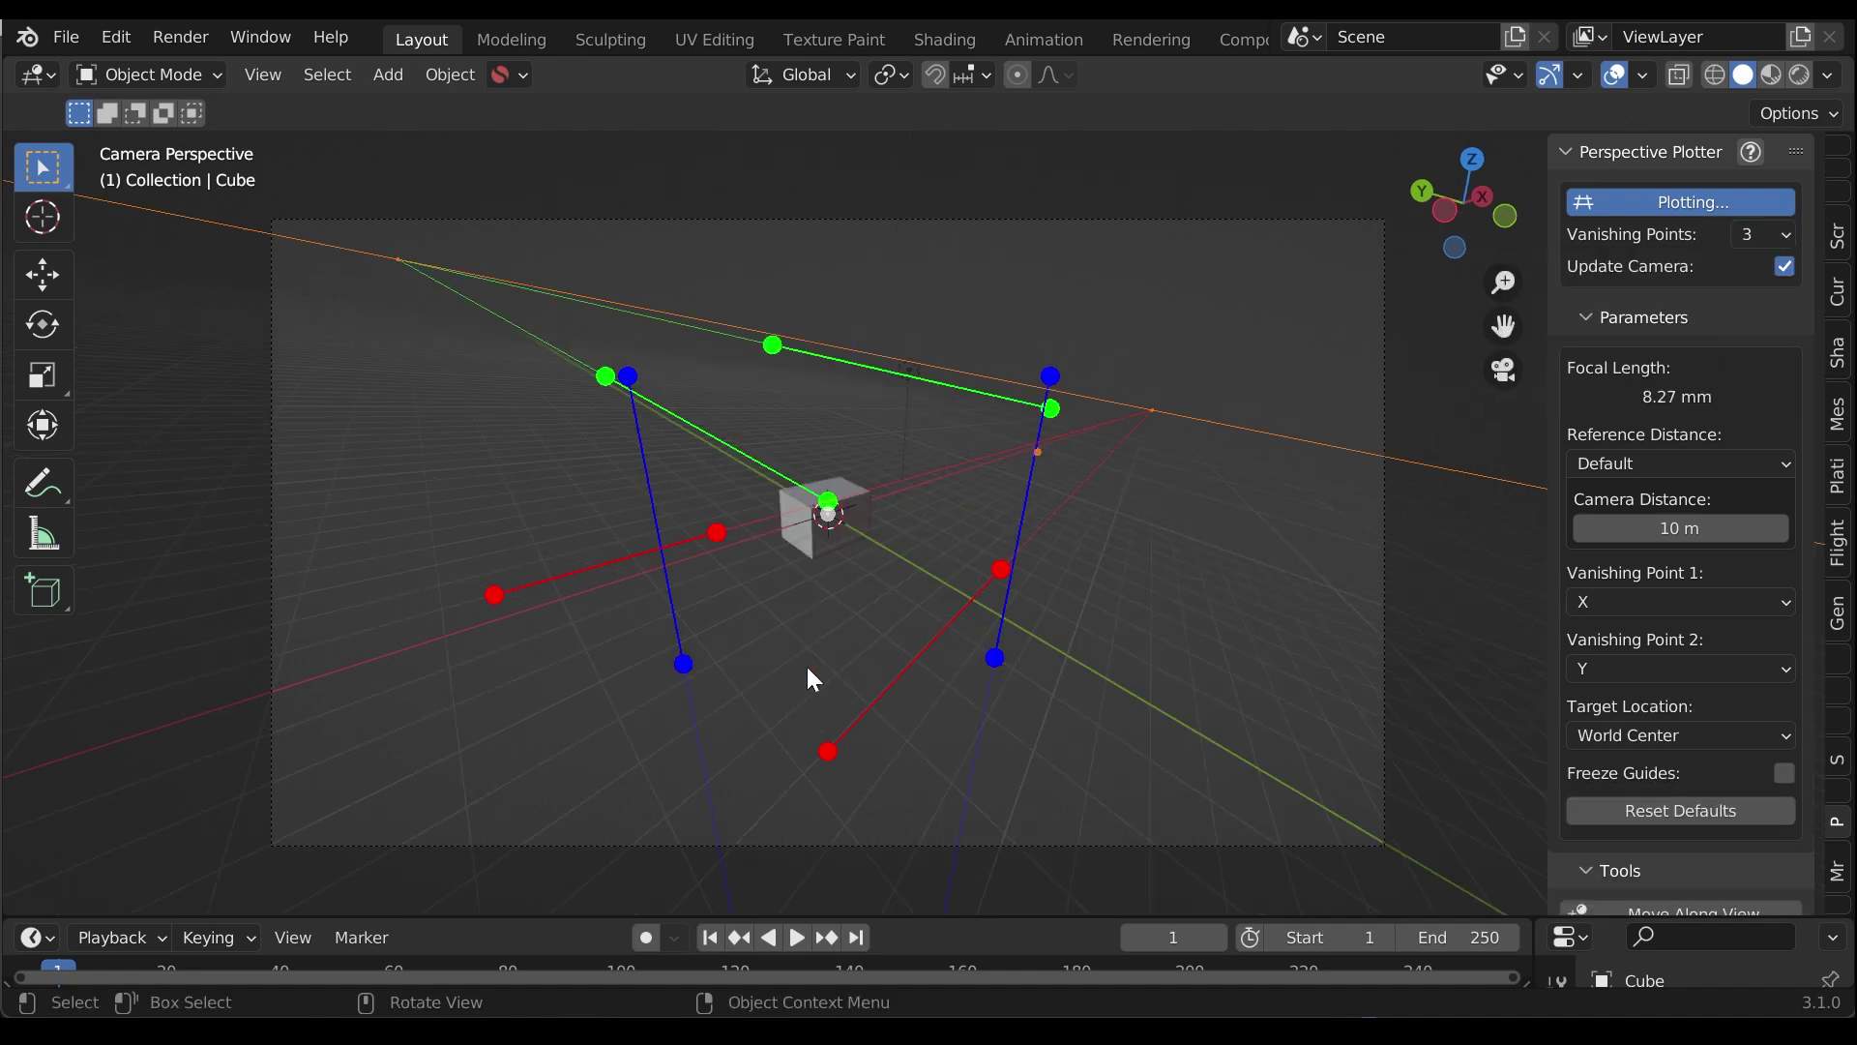
{"action": "left_click_drag", "start_coordinate": [685, 661], "coordinate": [727, 652]}
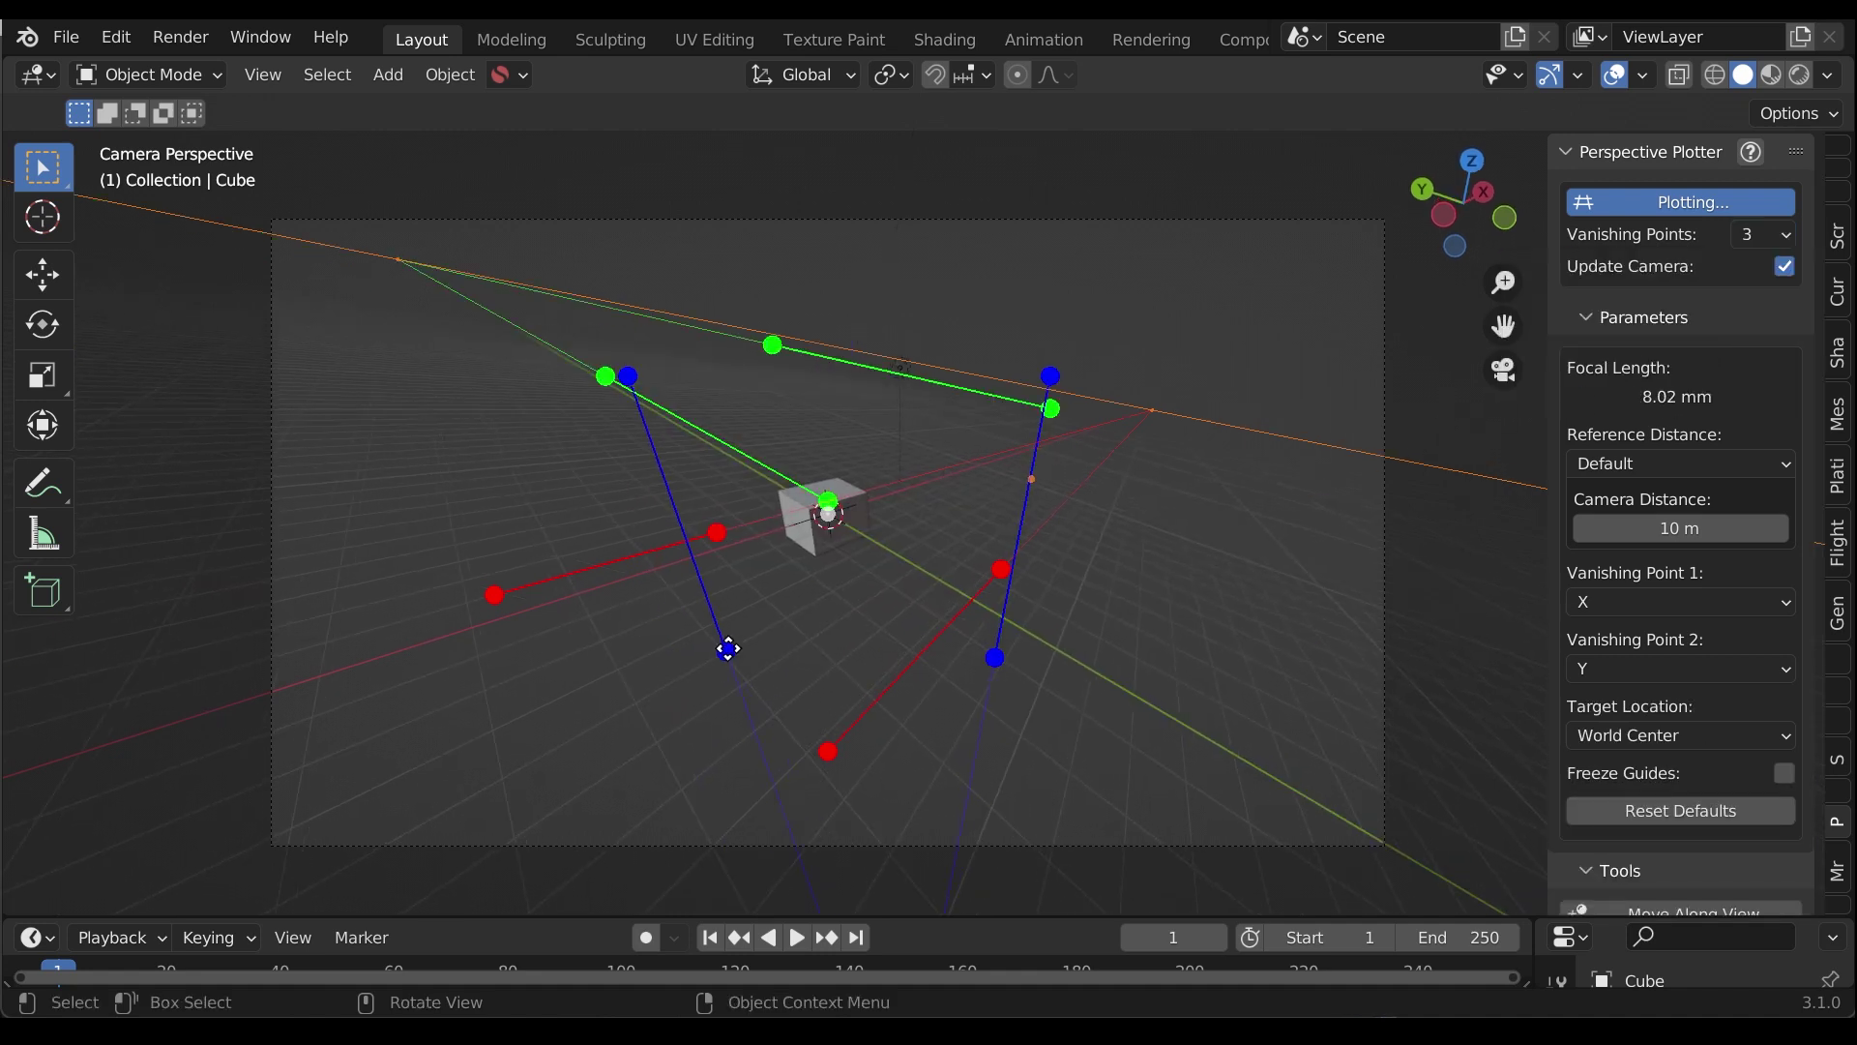
{"action": "left_click_drag", "start_coordinate": [1002, 656], "coordinate": [924, 646]}
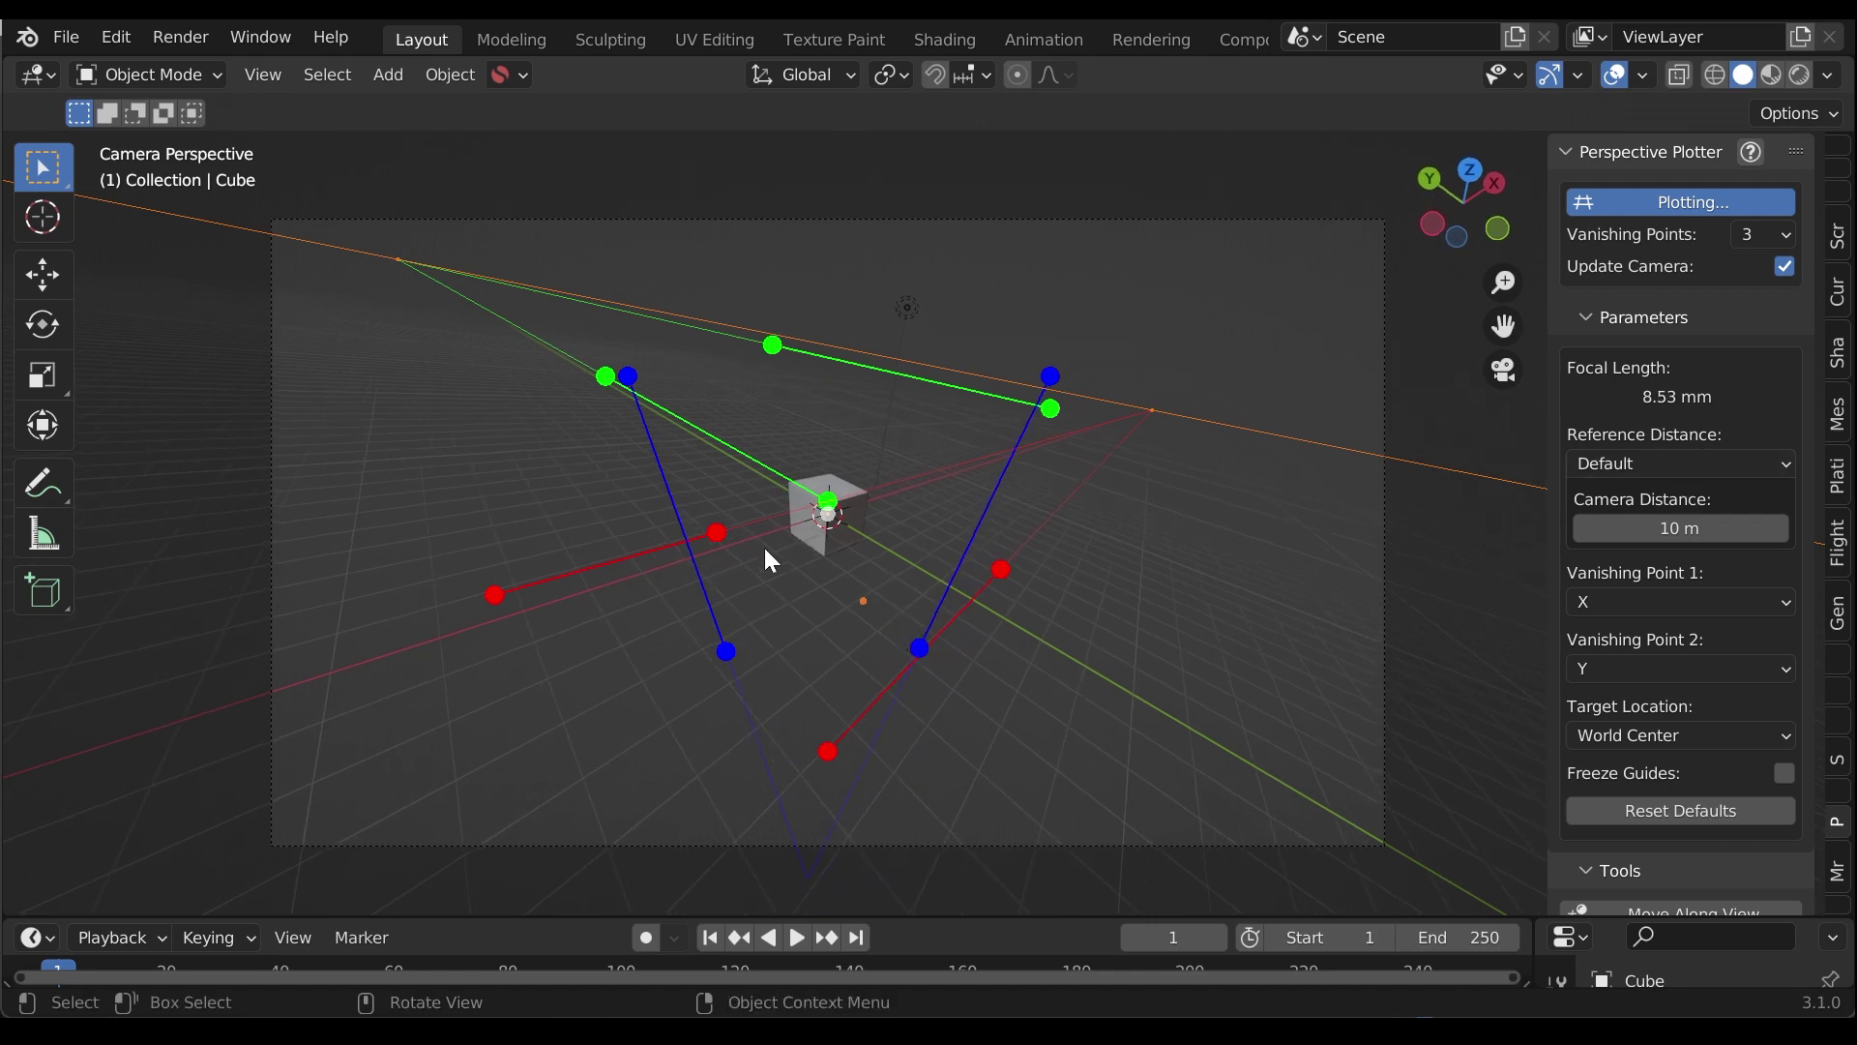
{"action": "left_click_drag", "start_coordinate": [1055, 373], "coordinate": [1006, 380]}
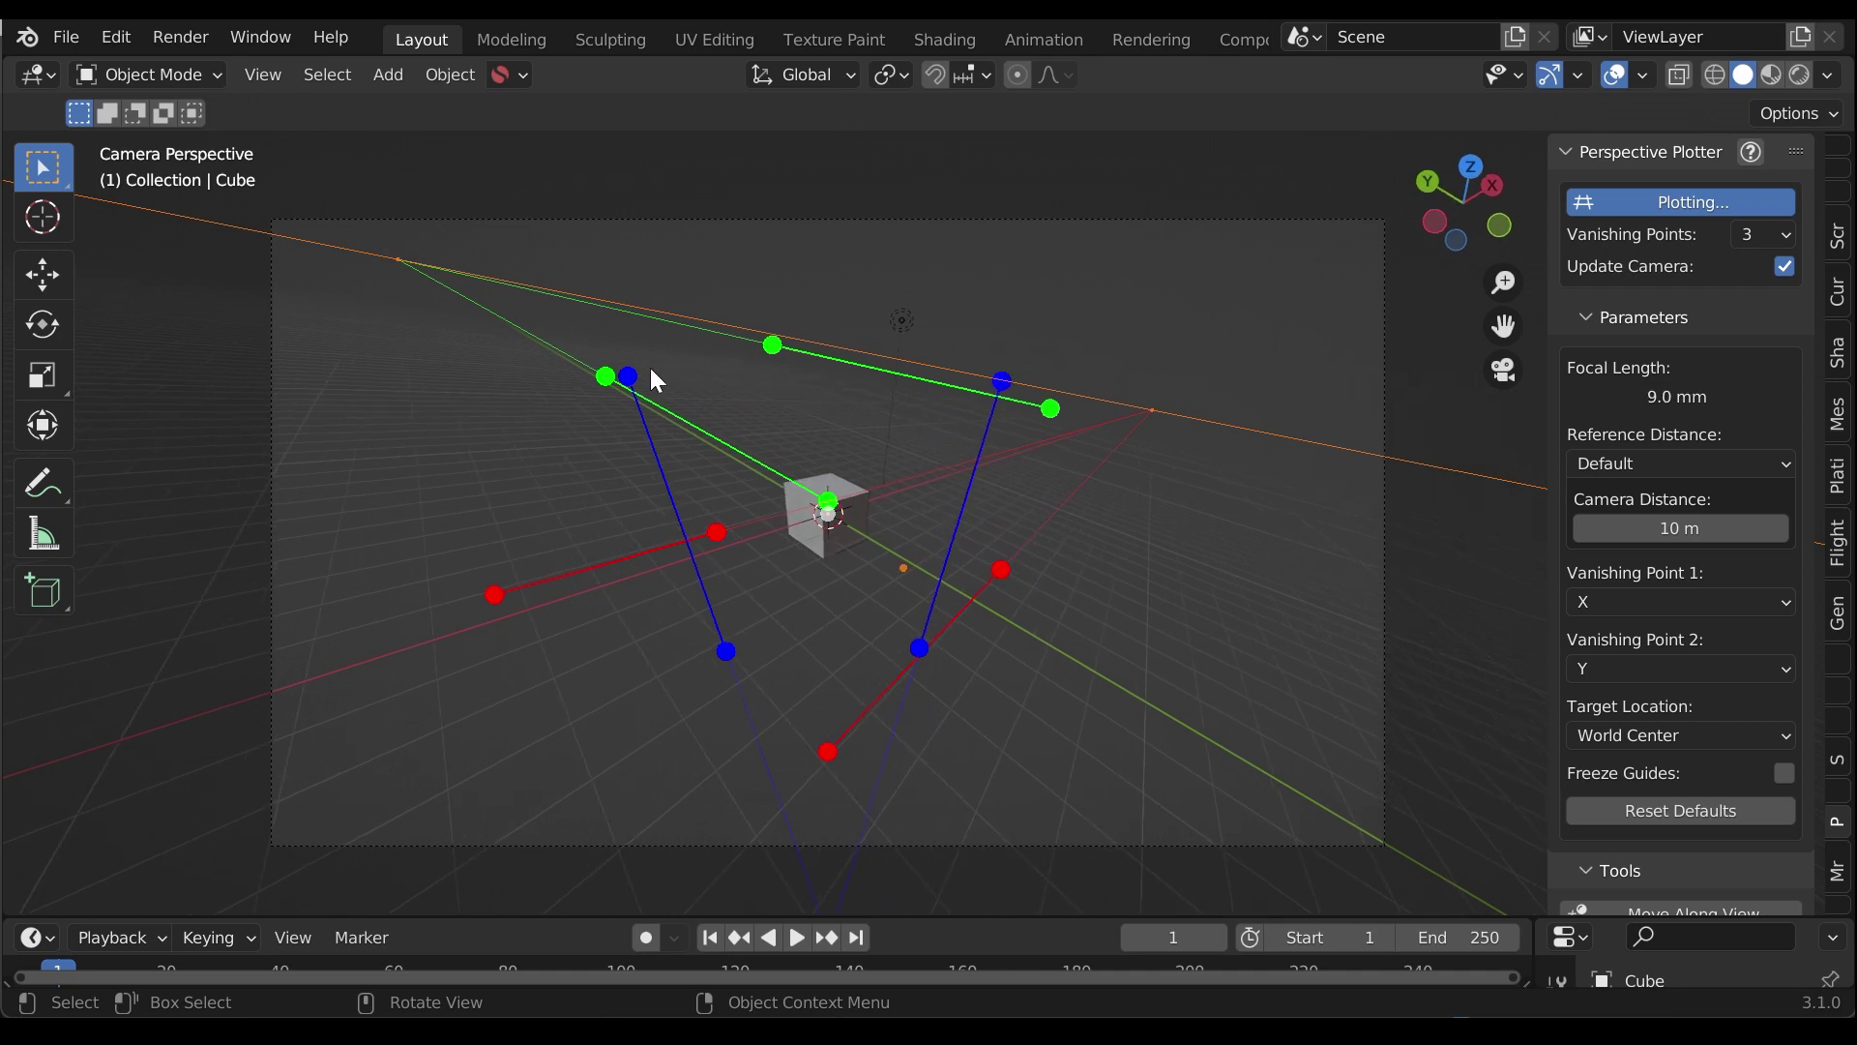
{"action": "left_click_drag", "start_coordinate": [634, 368], "coordinate": [686, 355]}
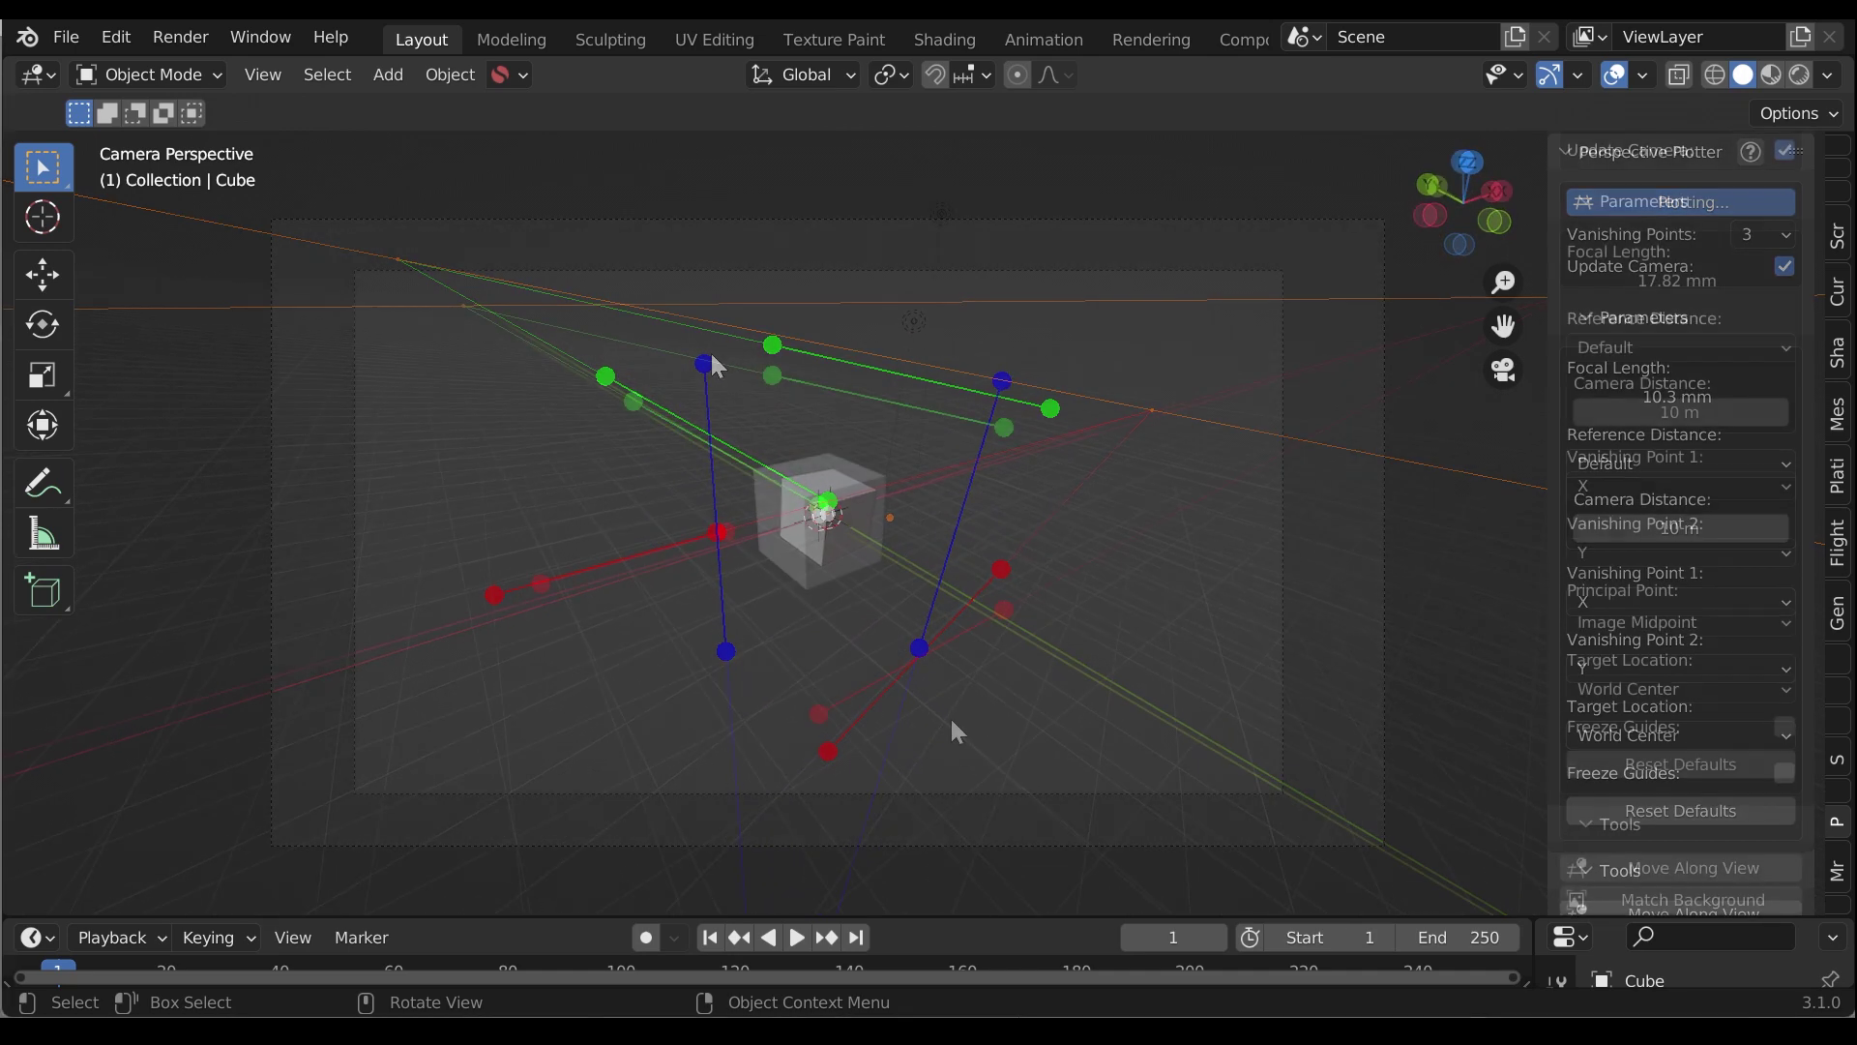
{"action": "scroll", "coordinate": [832, 511], "scroll_direction": "up", "scroll_amount": 5}
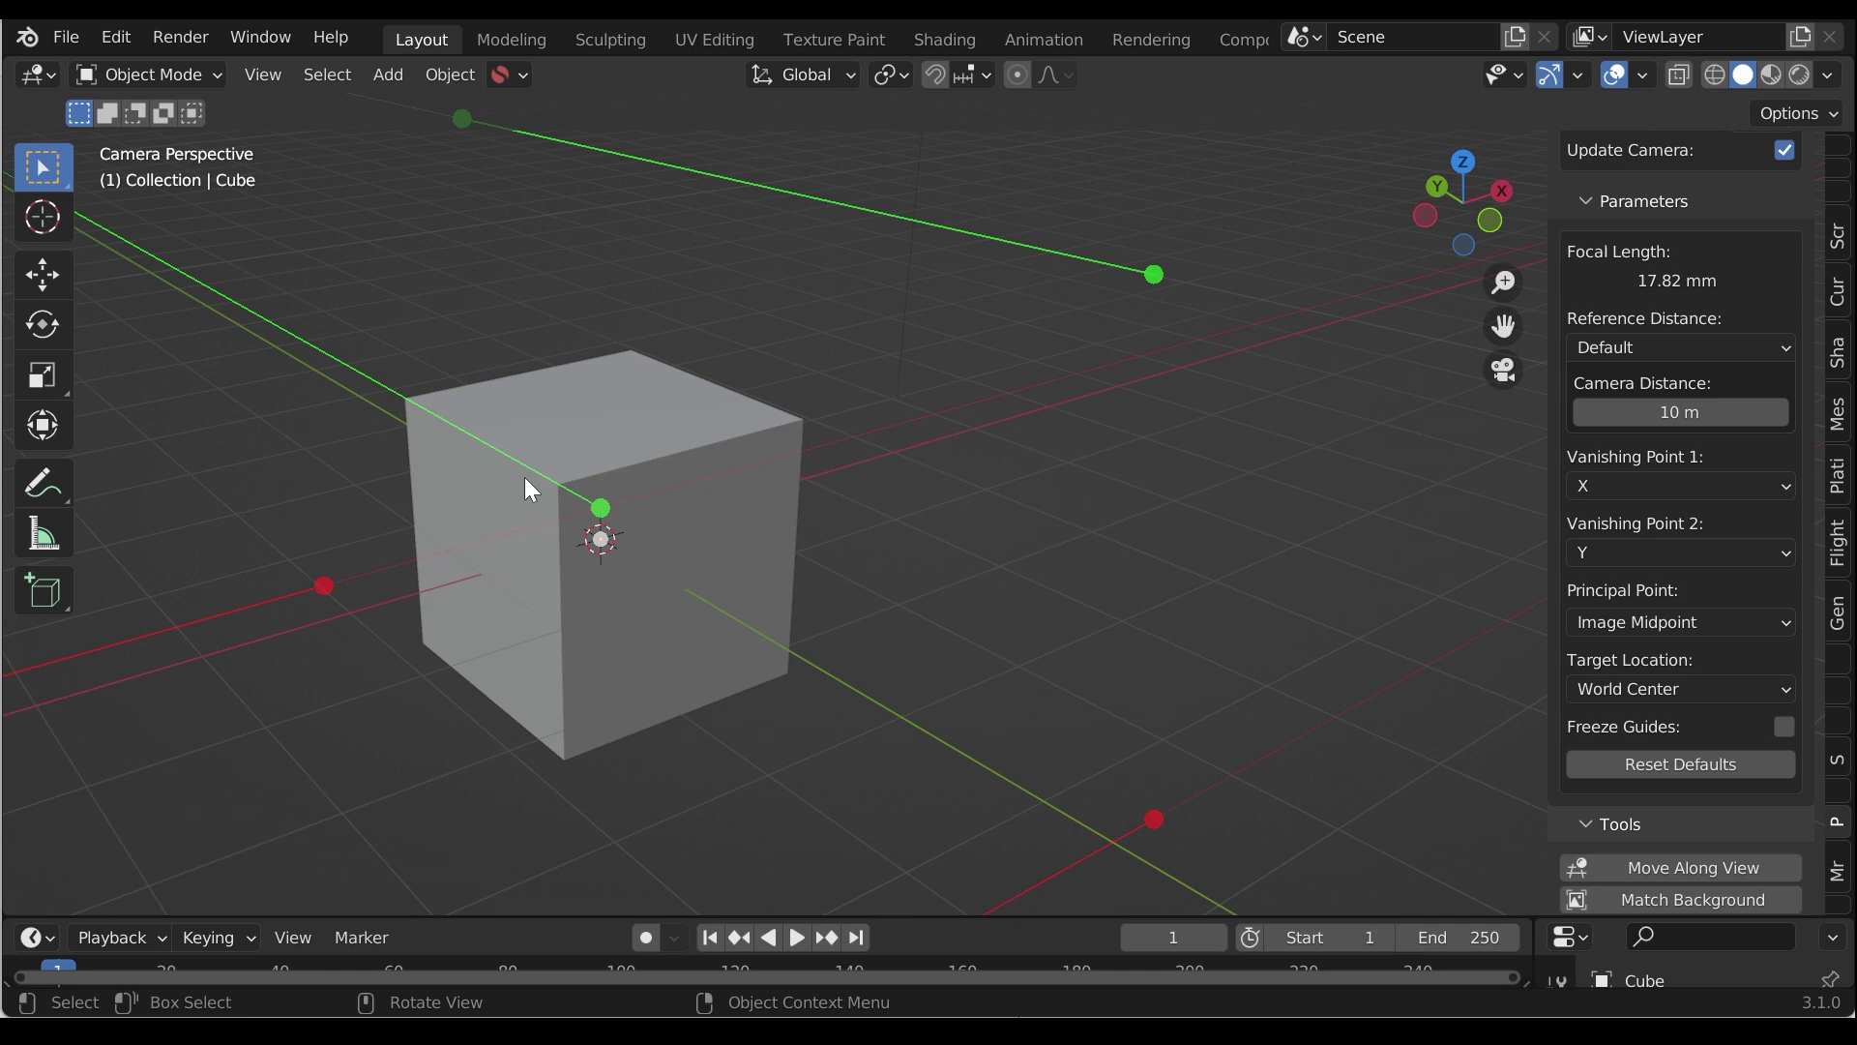
{"action": "scroll", "coordinate": [683, 540], "scroll_direction": "down", "scroll_amount": 5}
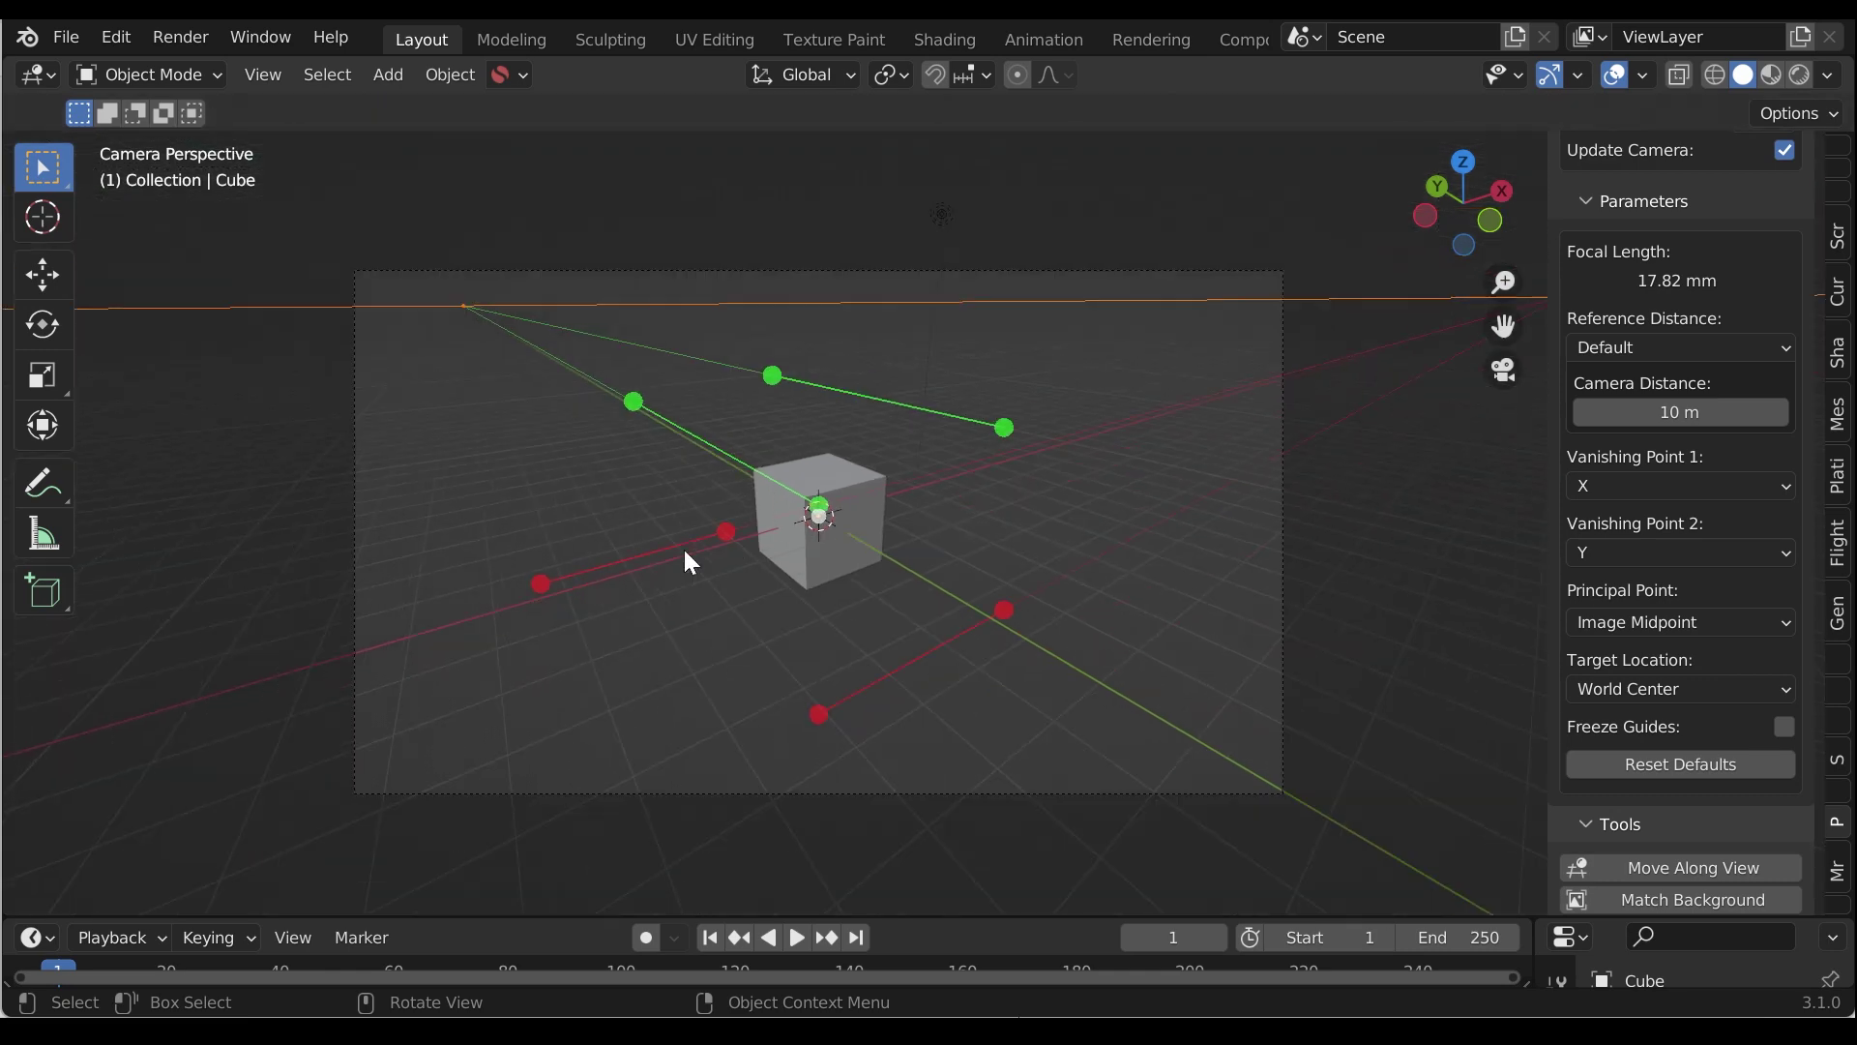
{"action": "scroll", "coordinate": [826, 551], "scroll_direction": "up", "scroll_amount": 2}
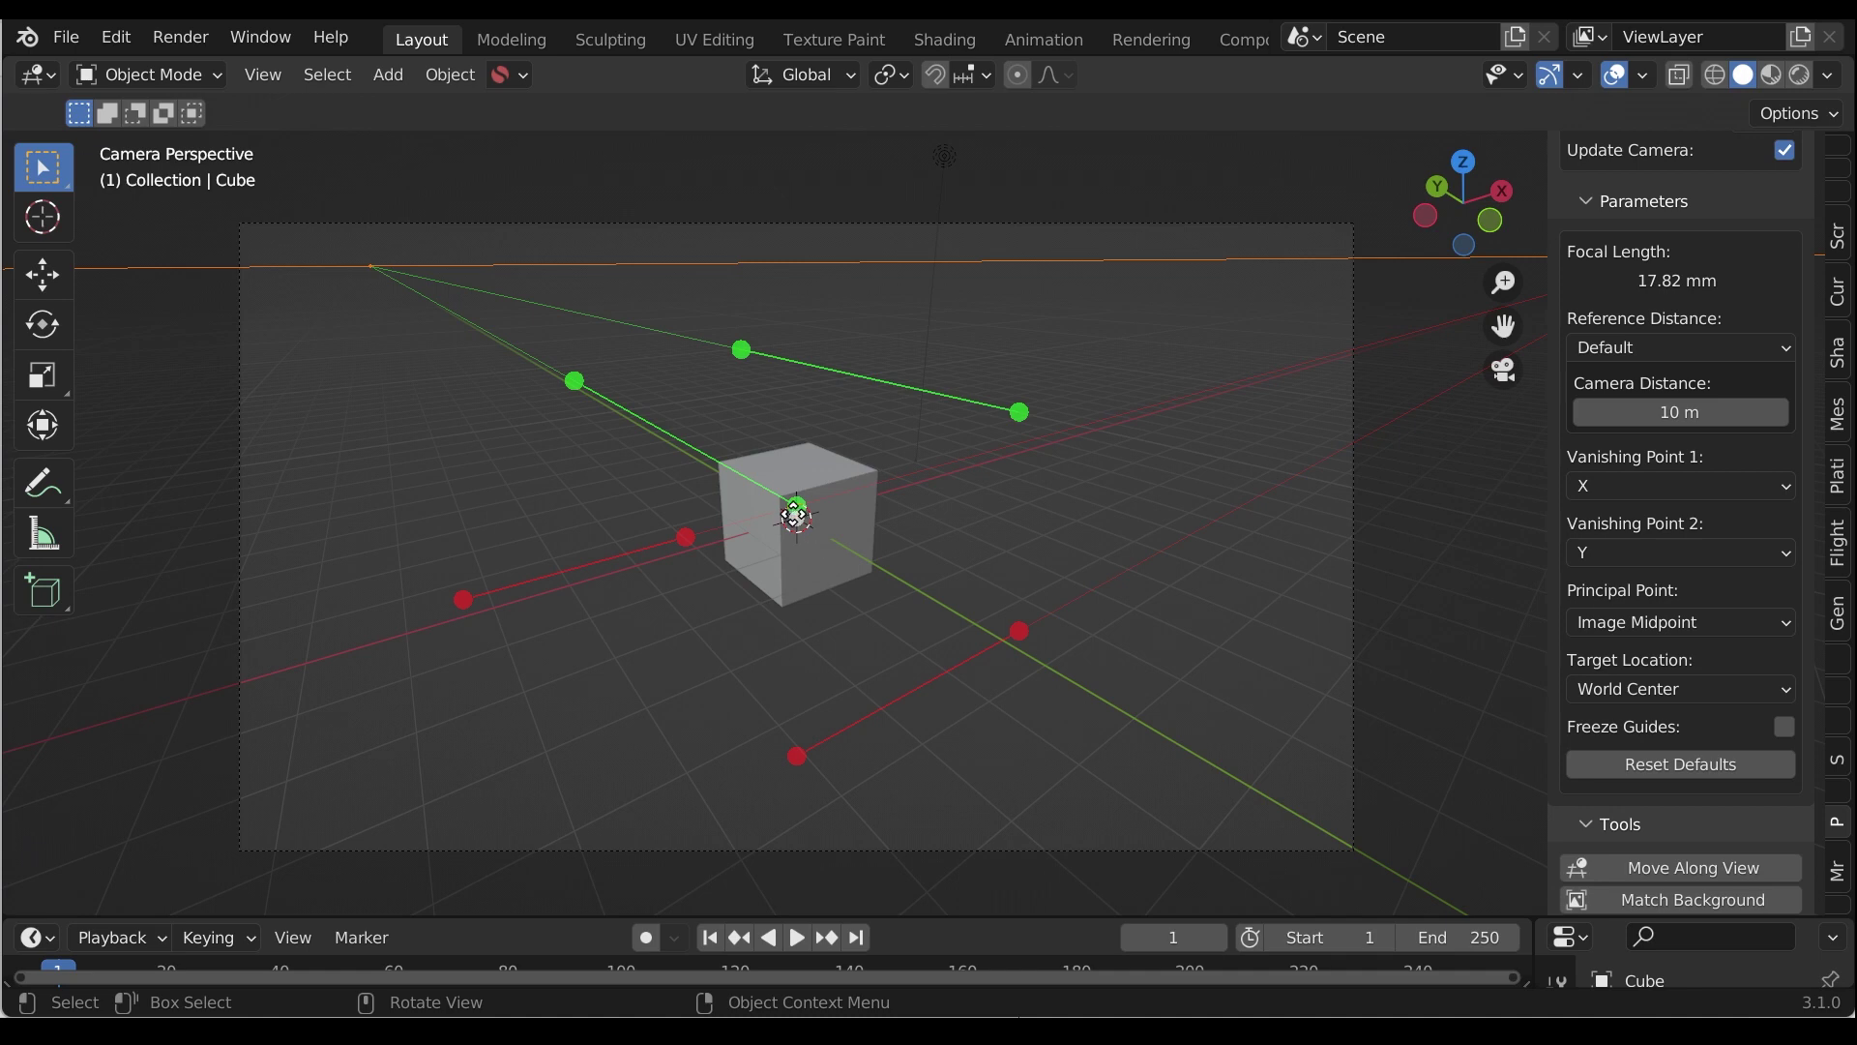
{"action": "left_click_drag", "start_coordinate": [794, 518], "coordinate": [841, 606]}
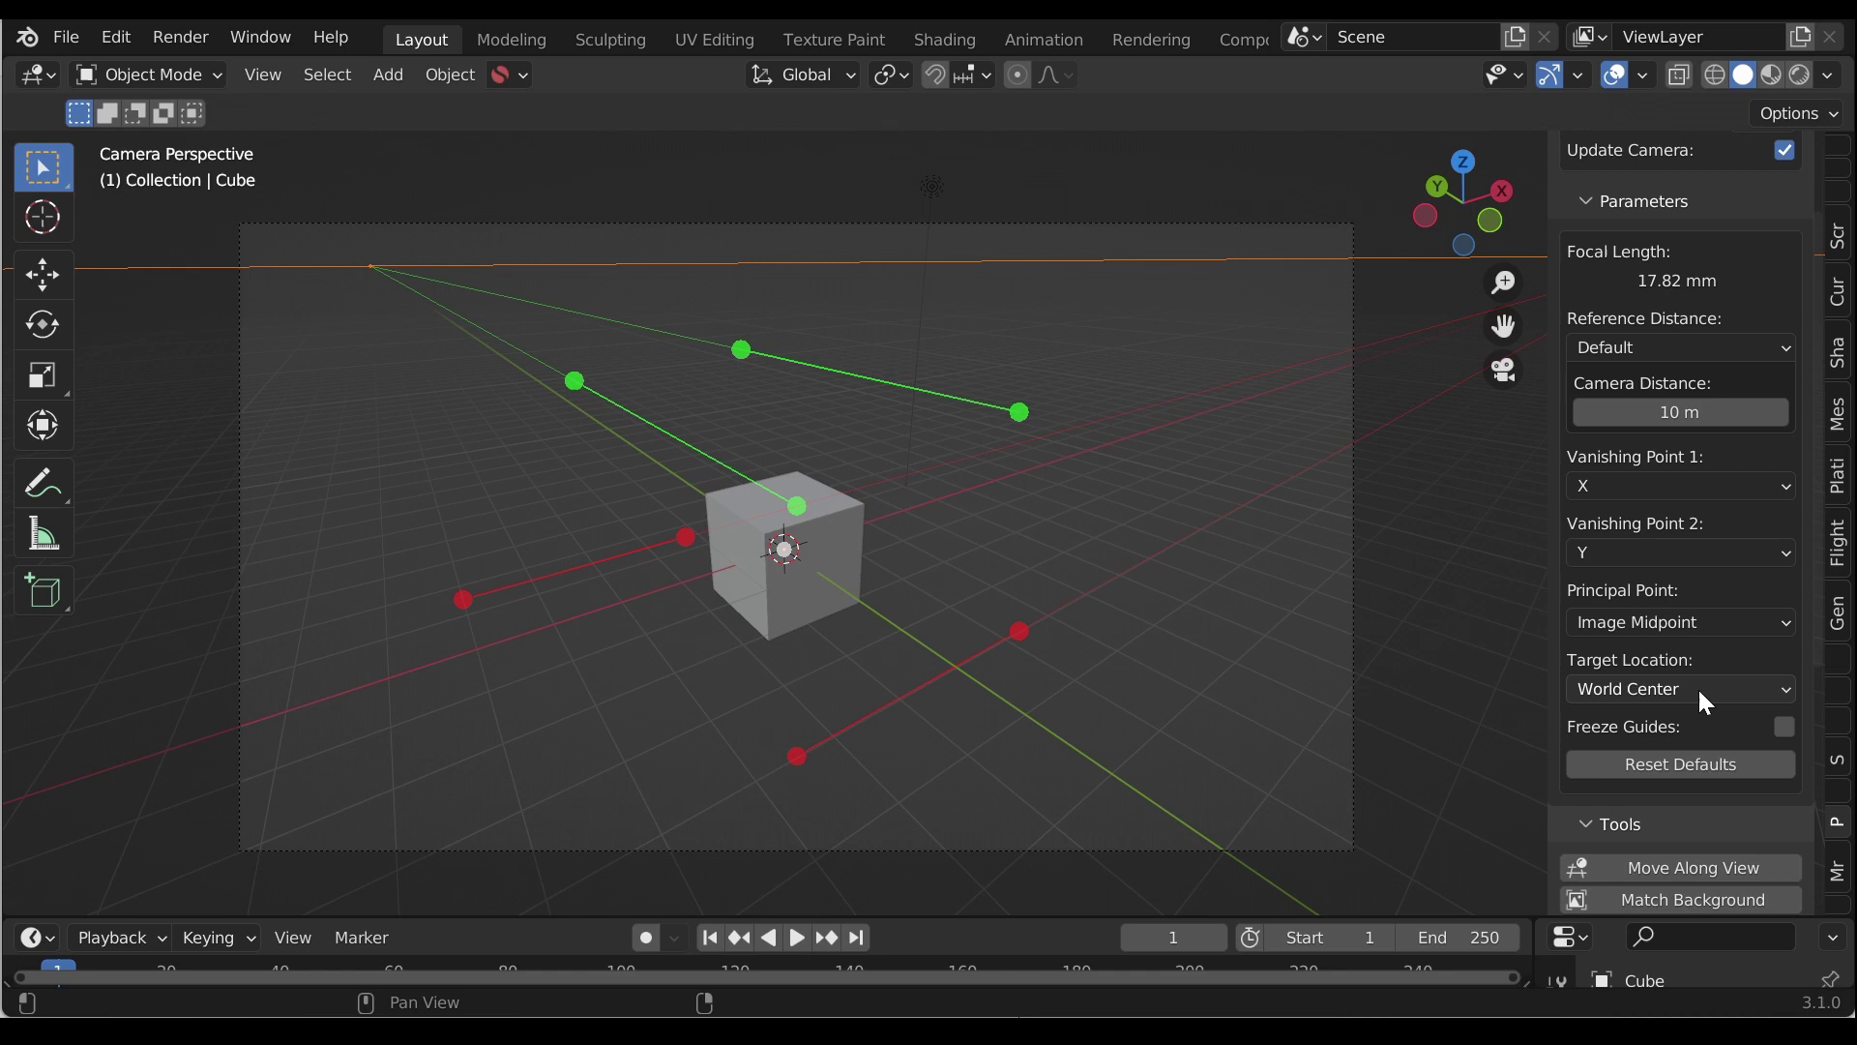
{"action": "left_click", "coordinate": [1723, 690]}
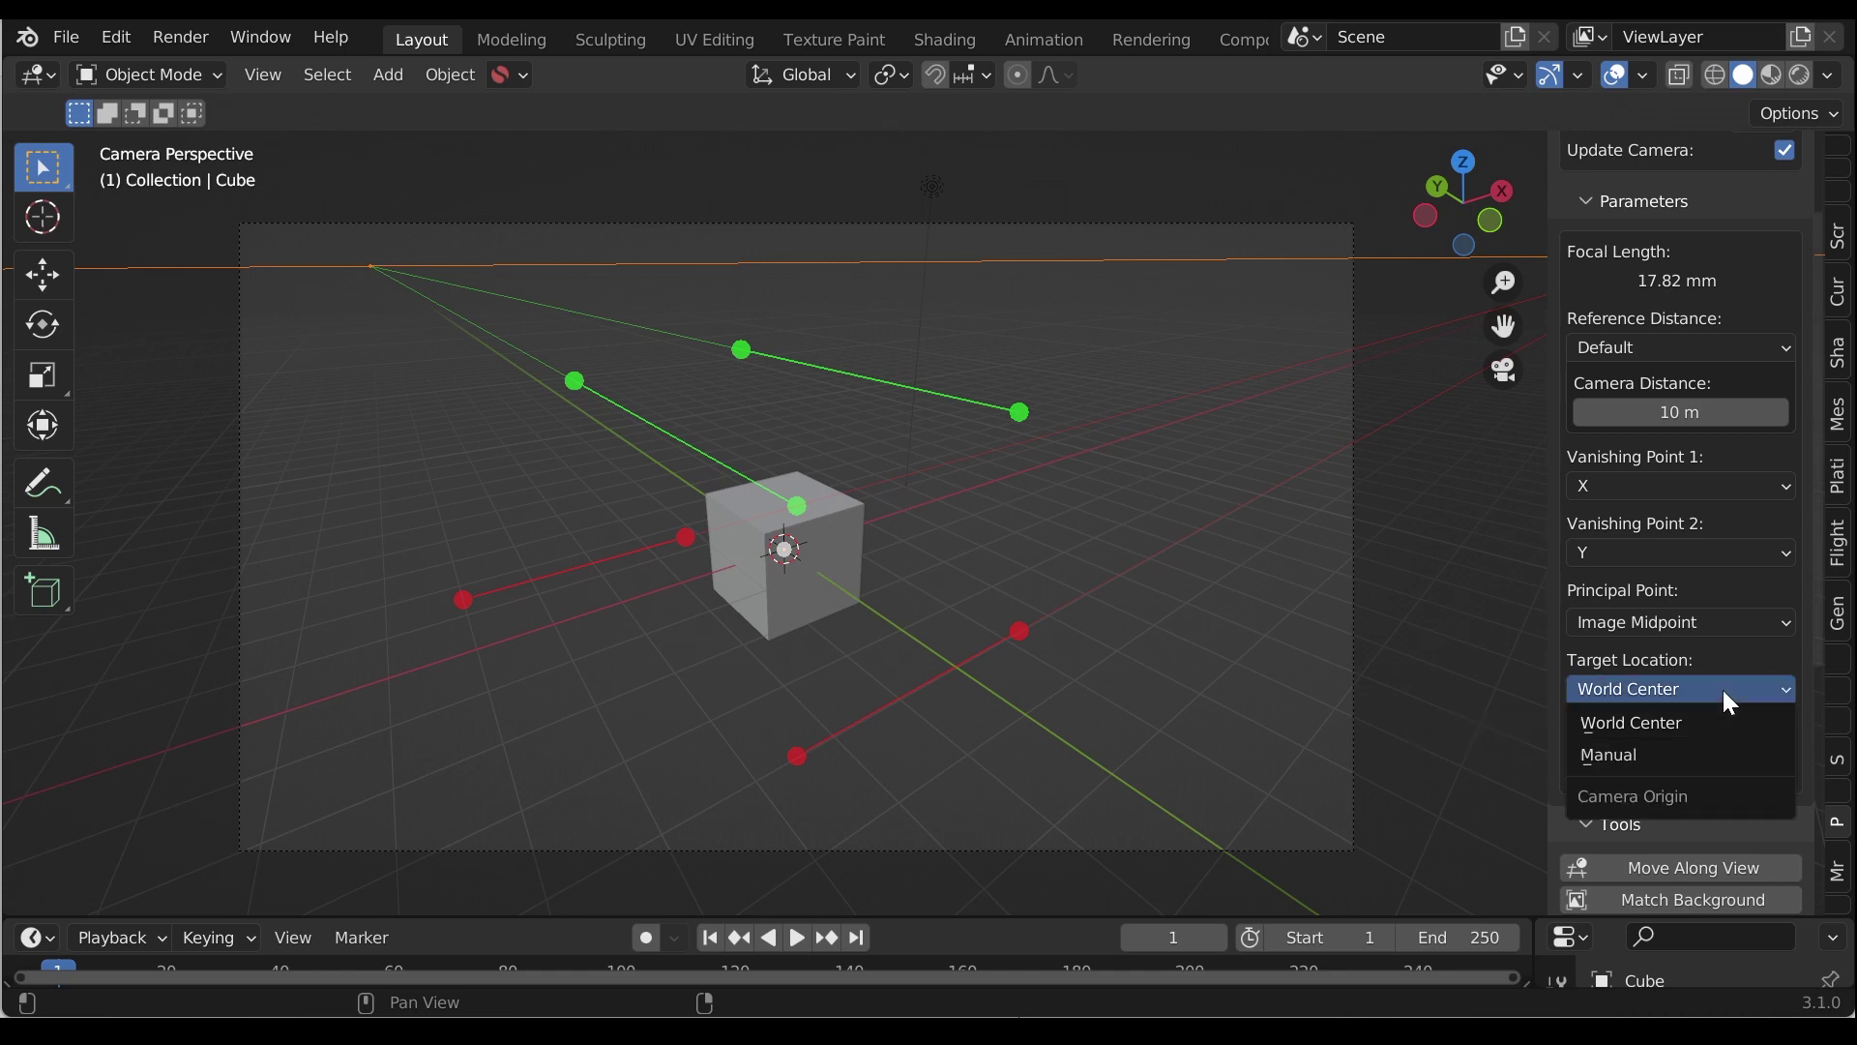
{"action": "left_click", "coordinate": [1728, 757]}
{"action": "left_click_drag", "start_coordinate": [1599, 718], "coordinate": [1717, 718]}
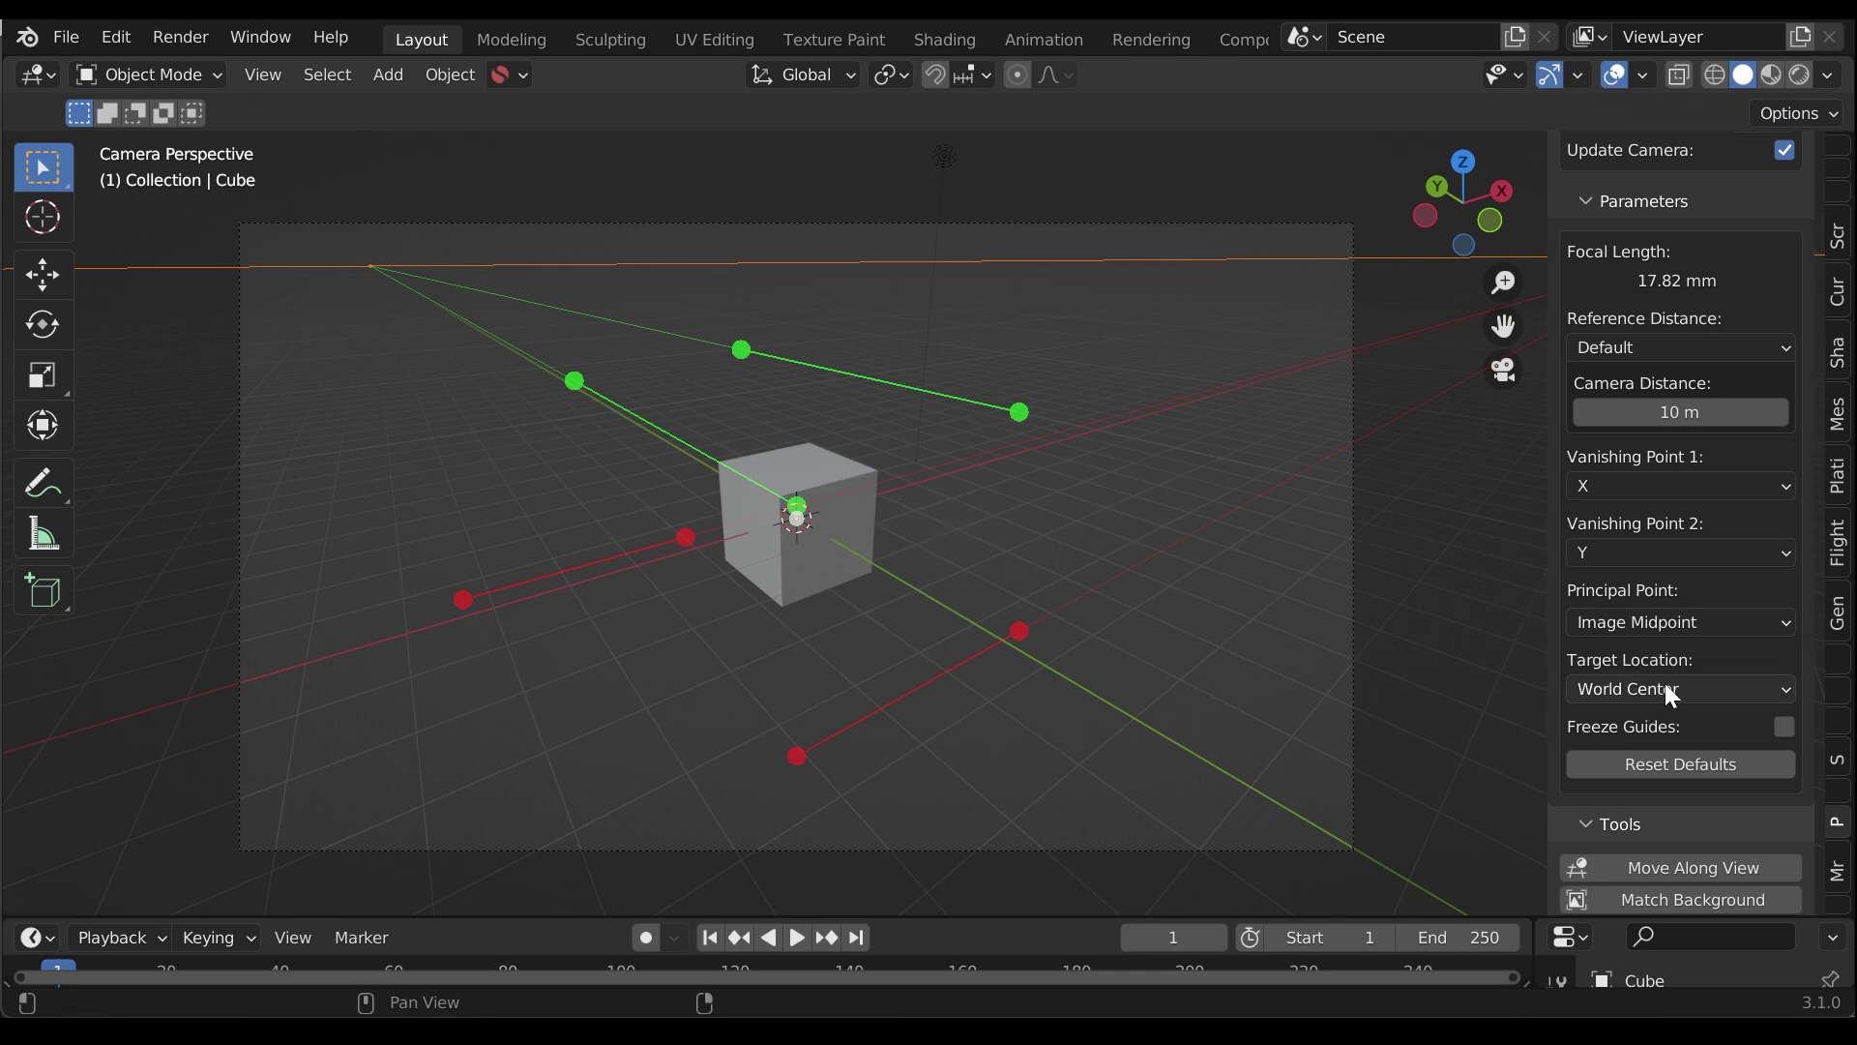
Set the principal point to Manual, move it, and adjust blue guide ends for a 17.97 mm focal length
{"action": "left_click", "coordinate": [1674, 629]}
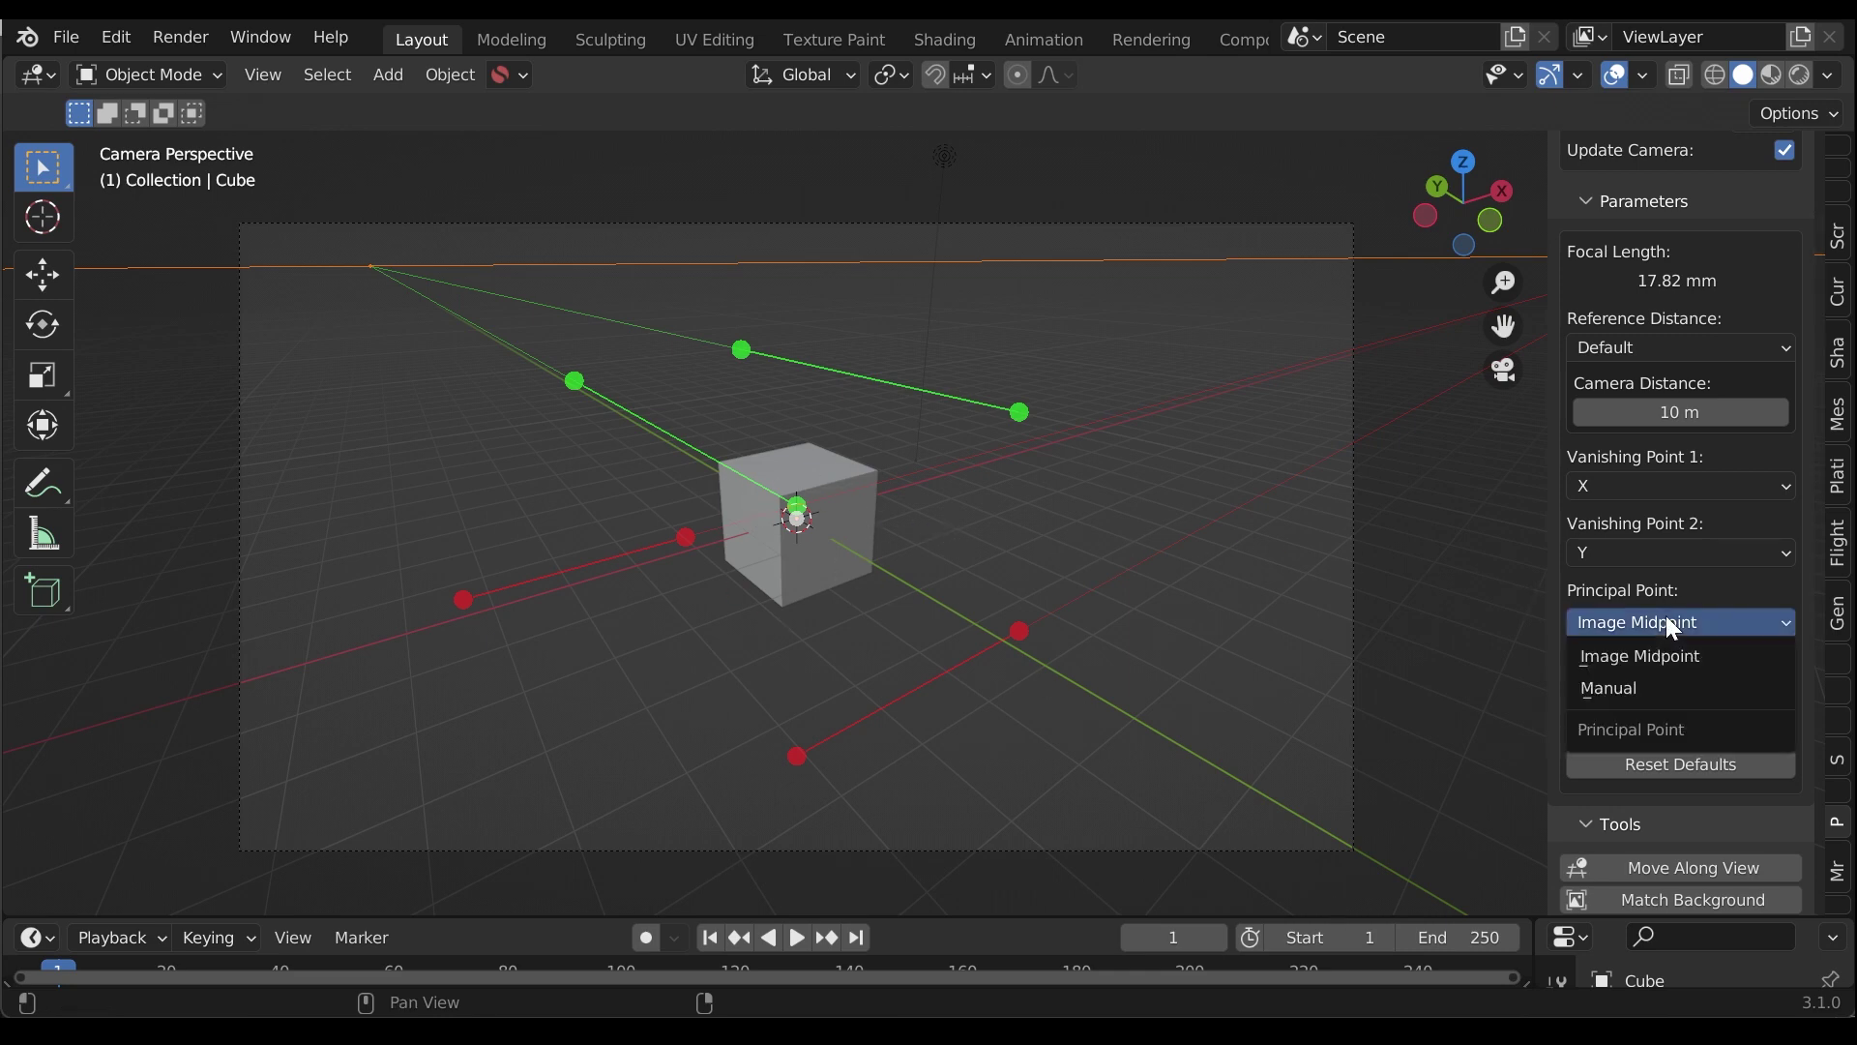
{"action": "left_click", "coordinate": [1677, 688]}
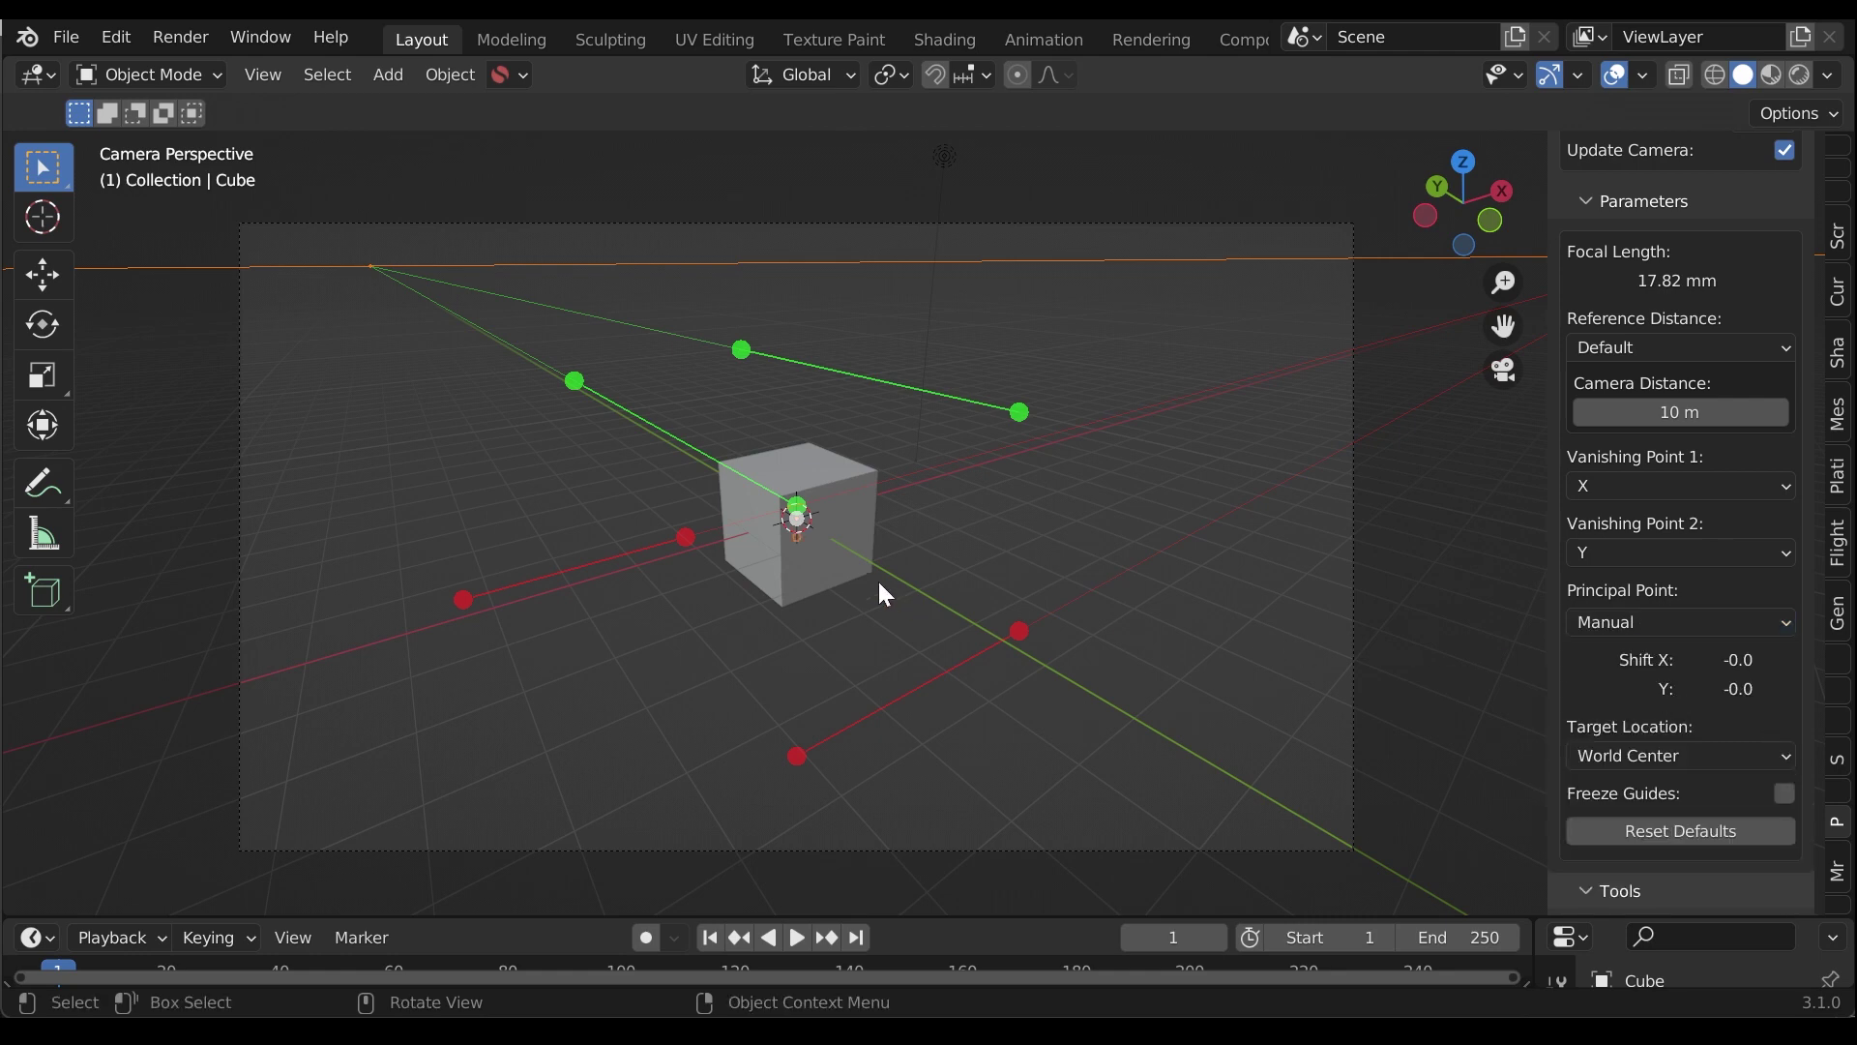
{"action": "left_click_drag", "start_coordinate": [791, 543], "coordinate": [848, 532]}
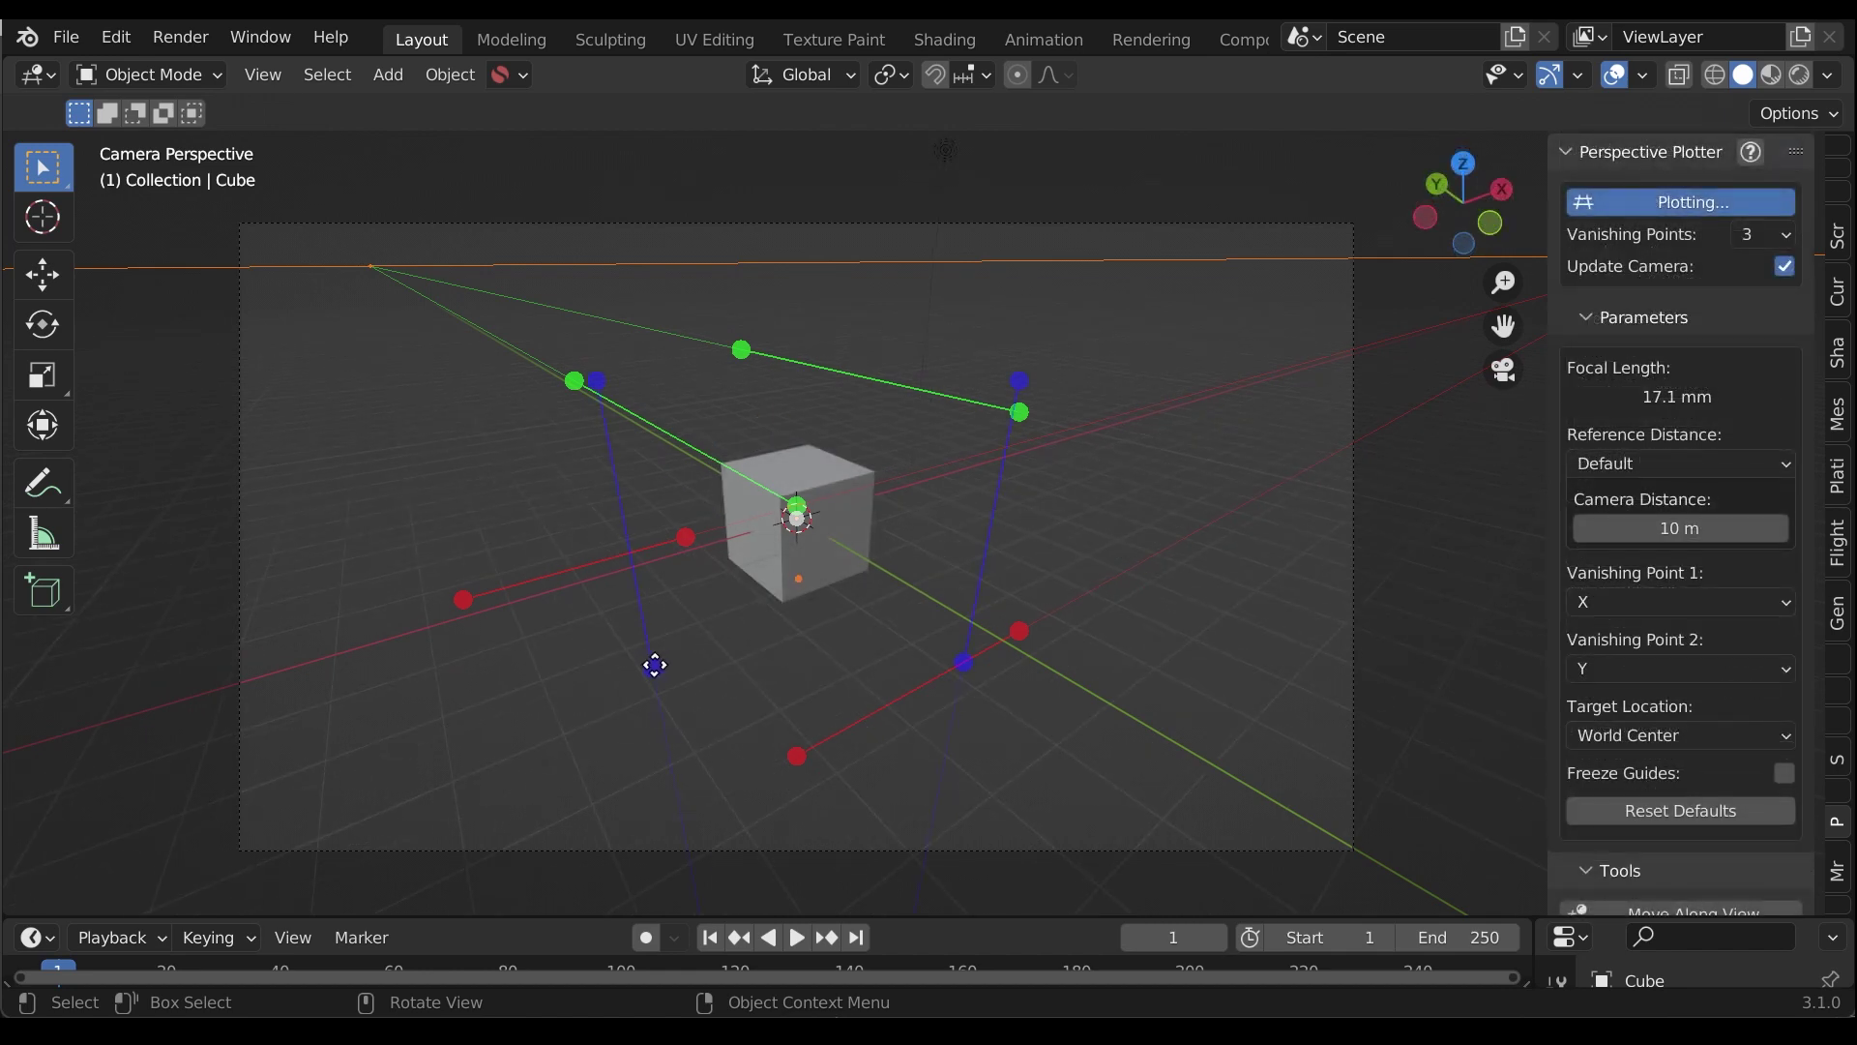
{"action": "mouse_move", "coordinate": [654, 665]}
{"action": "left_mouse_down"}
{"action": "mouse_move", "coordinate": [696, 670]}
{"action": "mouse_move", "coordinate": [654, 673]}
{"action": "left_mouse_up"}
{"action": "mouse_move", "coordinate": [964, 666]}
{"action": "left_mouse_down"}
{"action": "mouse_move", "coordinate": [1024, 671]}
{"action": "mouse_move", "coordinate": [981, 664]}
{"action": "left_mouse_up"}
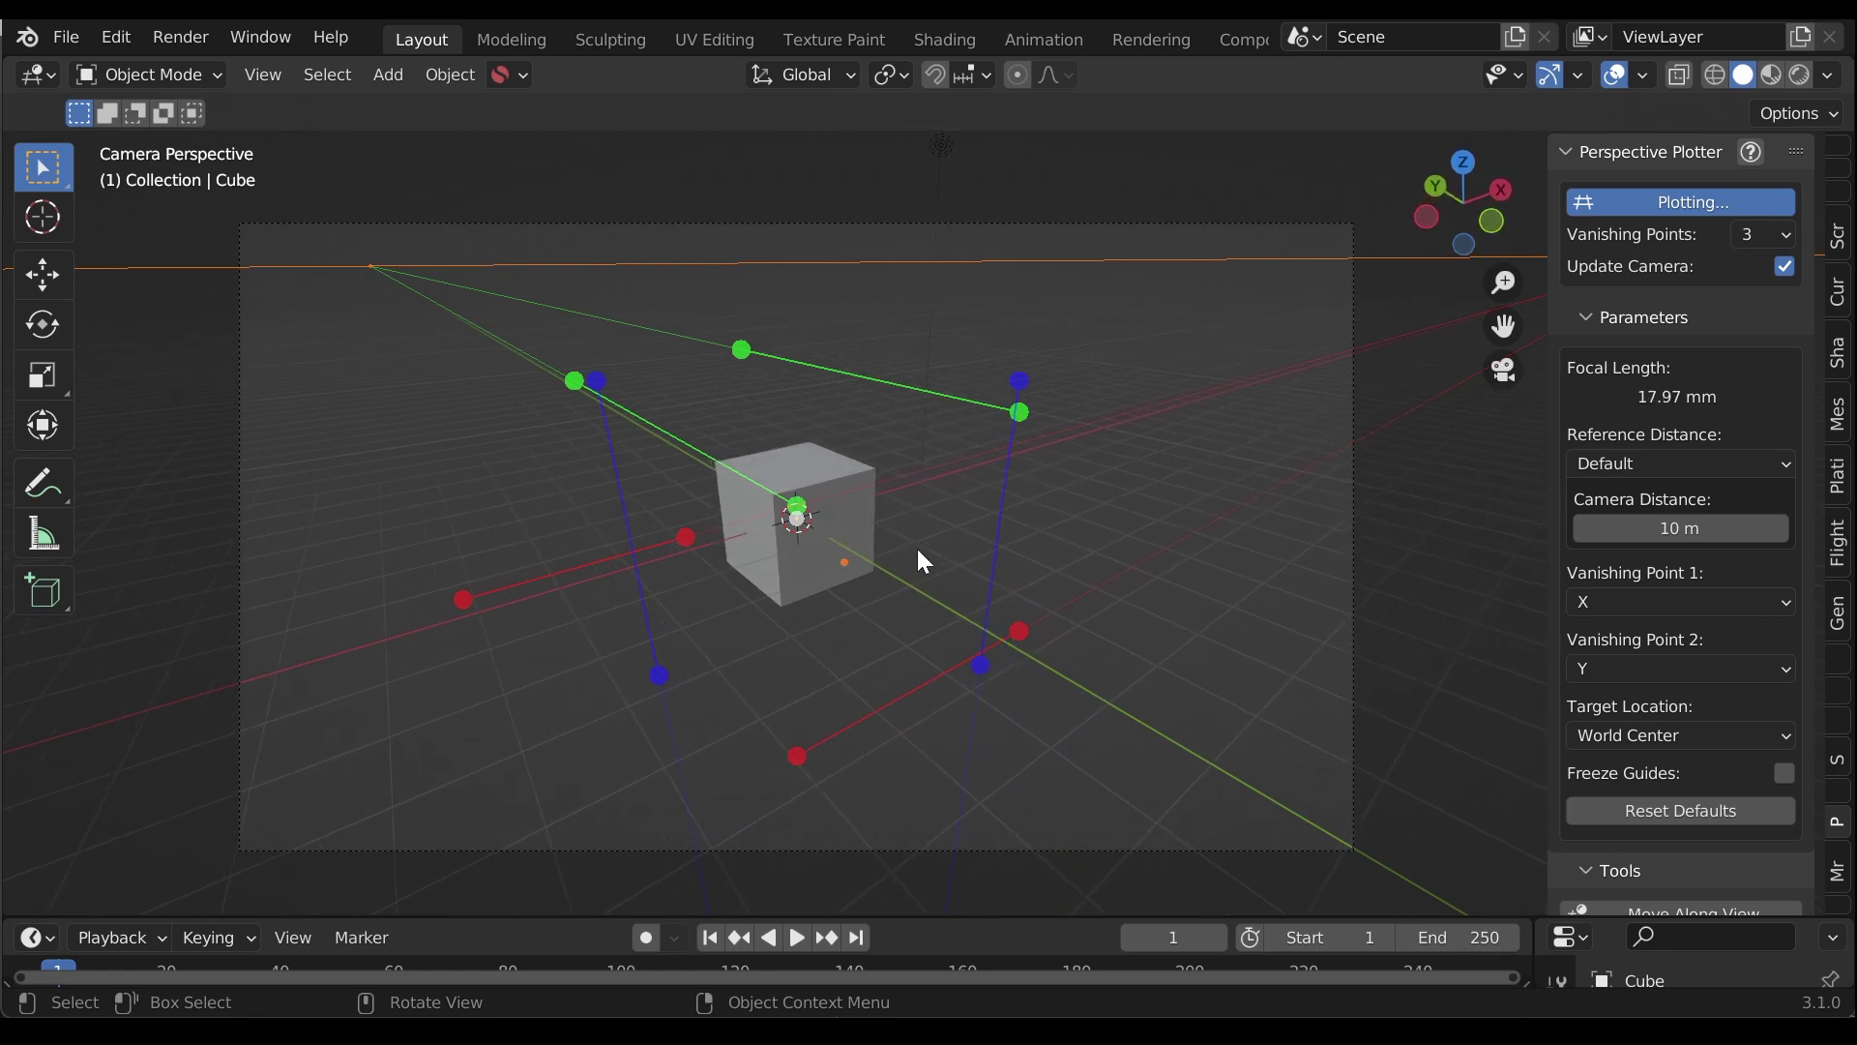
Return to two vanishing points and reduce the camera distance to 7.353 m
{"action": "key", "text": "2"}
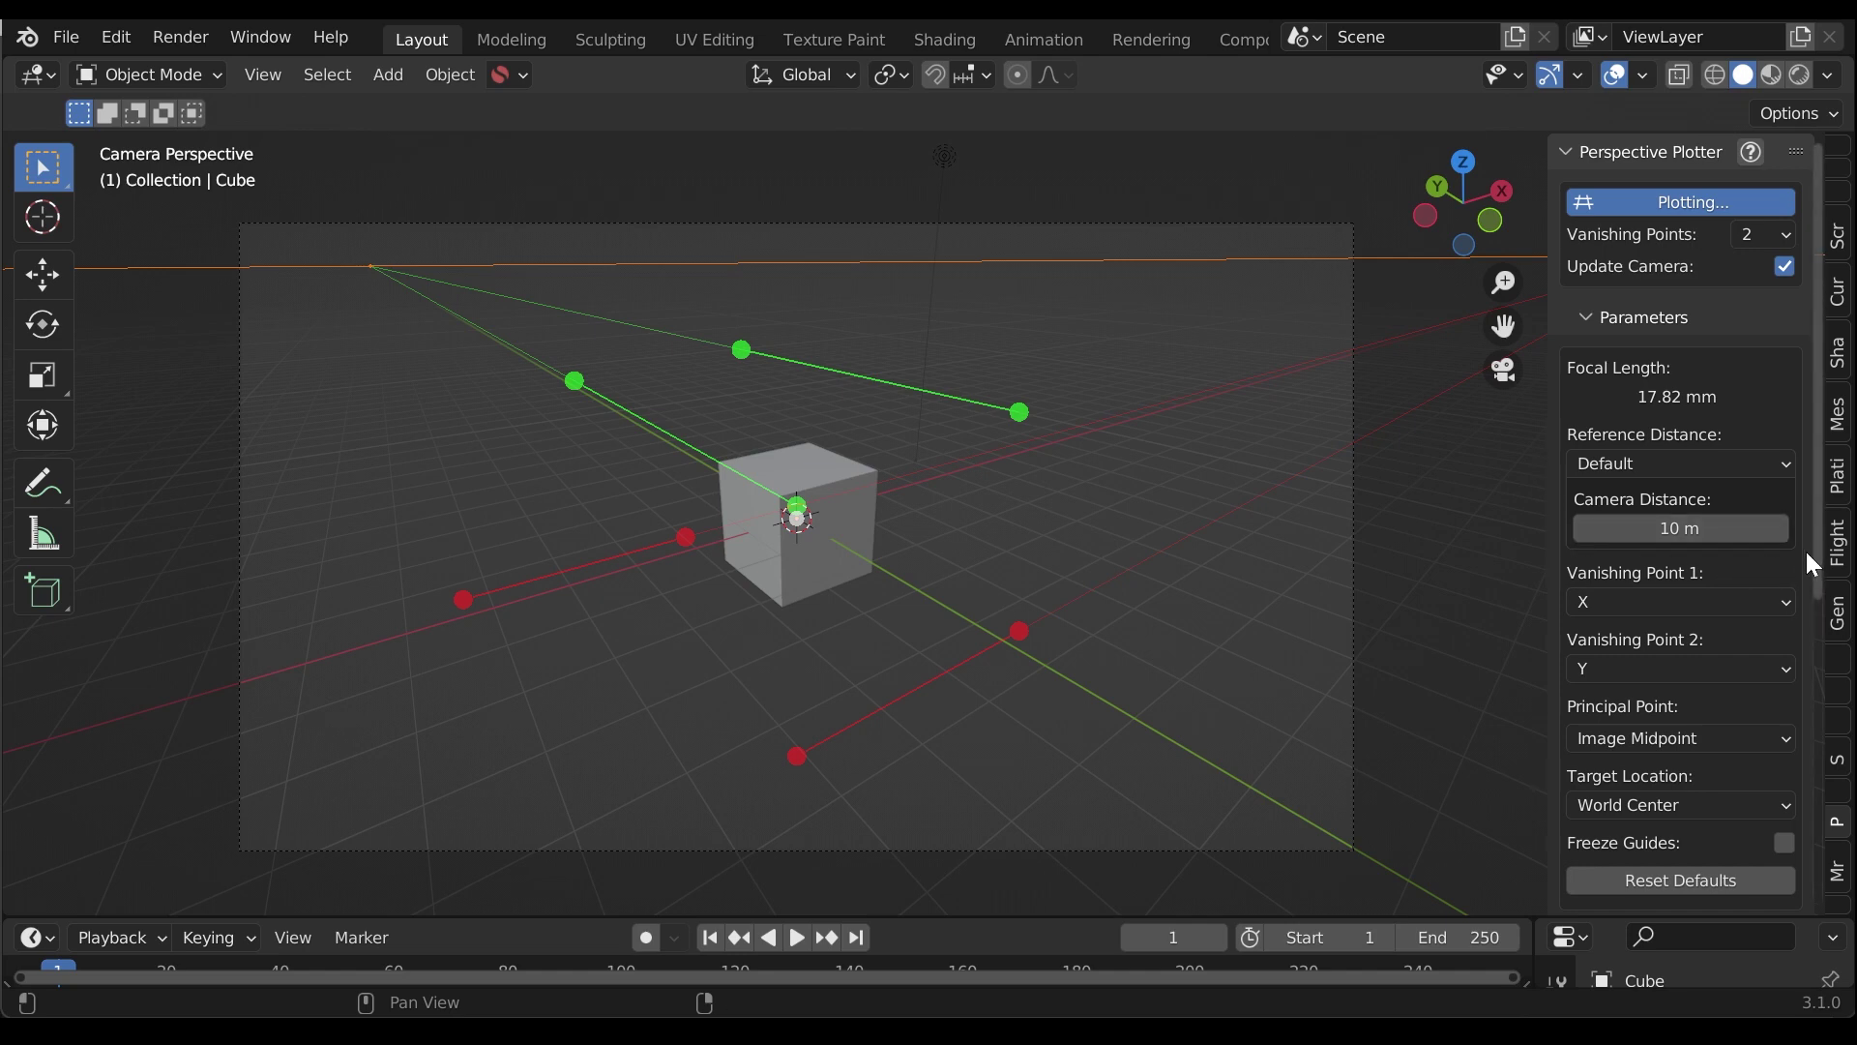
{"action": "mouse_move", "coordinate": [1681, 528]}
{"action": "left_mouse_down"}
{"action": "mouse_move", "coordinate": [1732, 529]}
{"action": "mouse_move", "coordinate": [1642, 528]}
{"action": "mouse_move", "coordinate": [1734, 528]}
{"action": "mouse_move", "coordinate": [1644, 529]}
{"action": "mouse_move", "coordinate": [1691, 528]}
{"action": "left_mouse_up"}
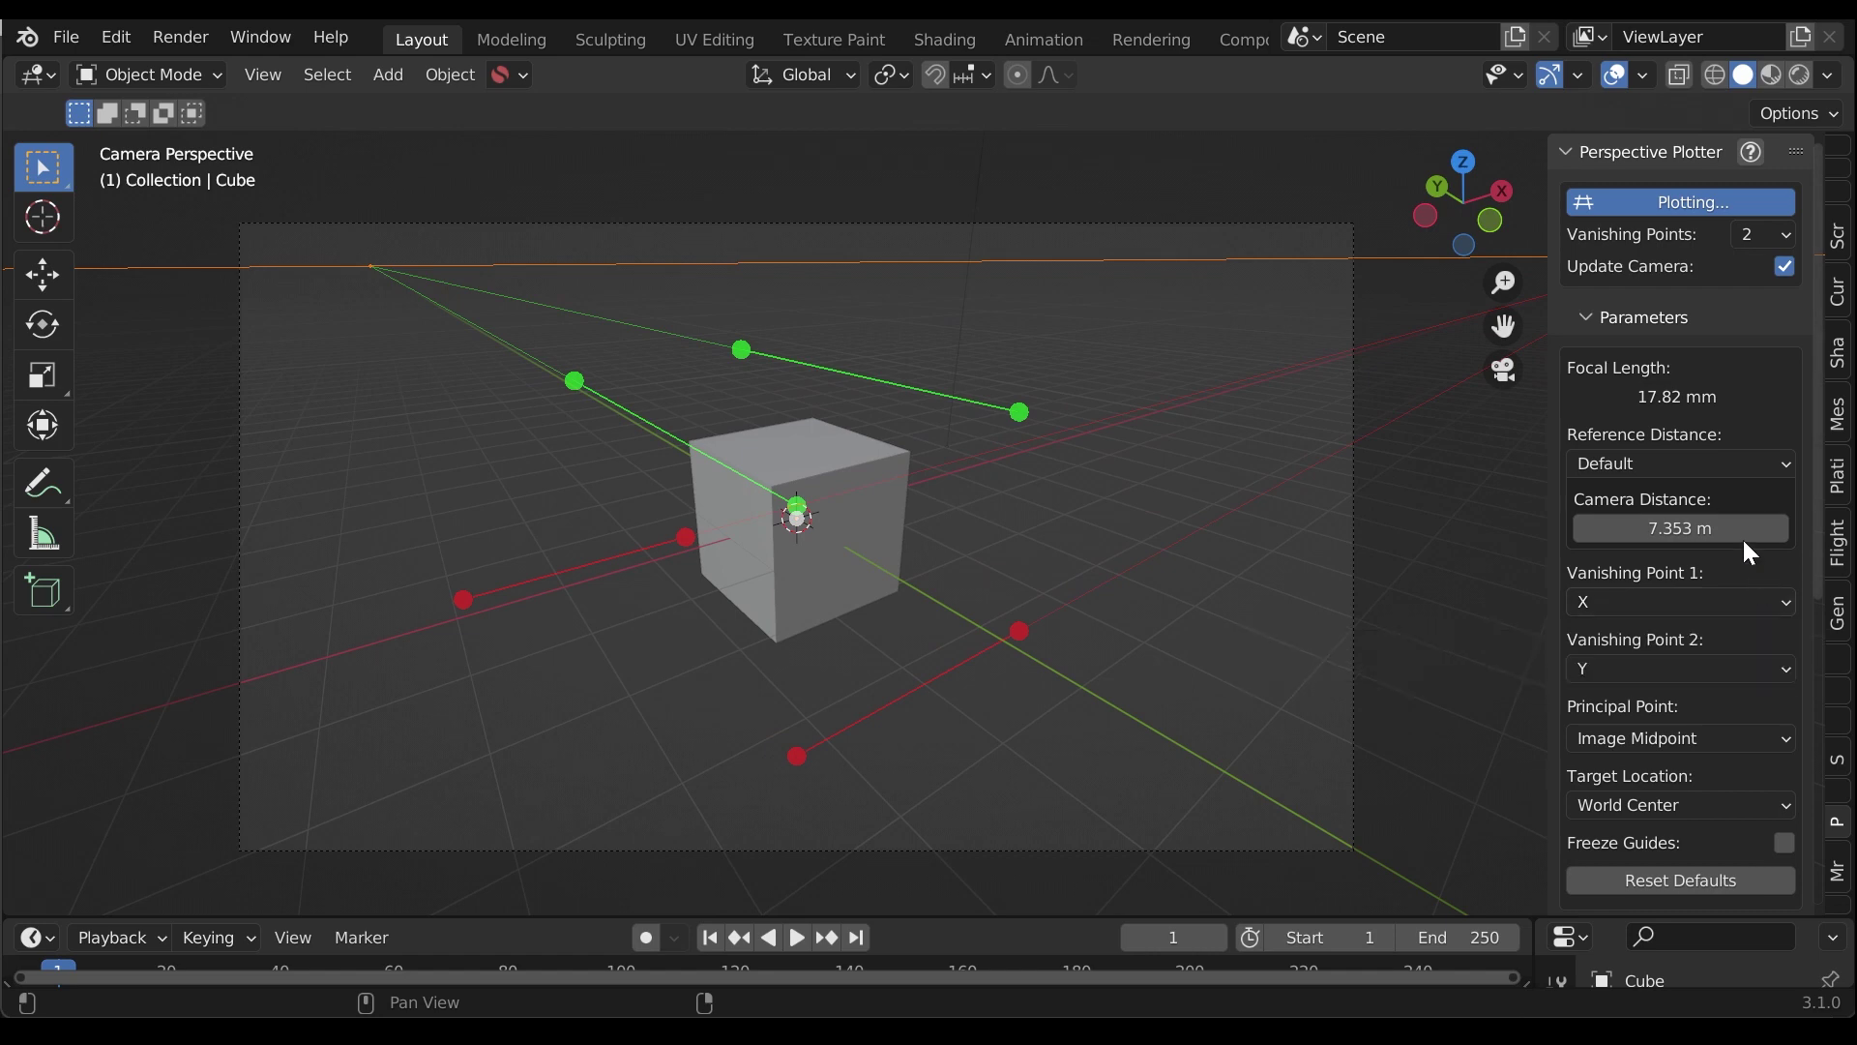
Set Reference Distance to Along X Axis and fit the 1 m reference line, adjusting endpoint A
{"action": "left_click", "coordinate": [1786, 465]}
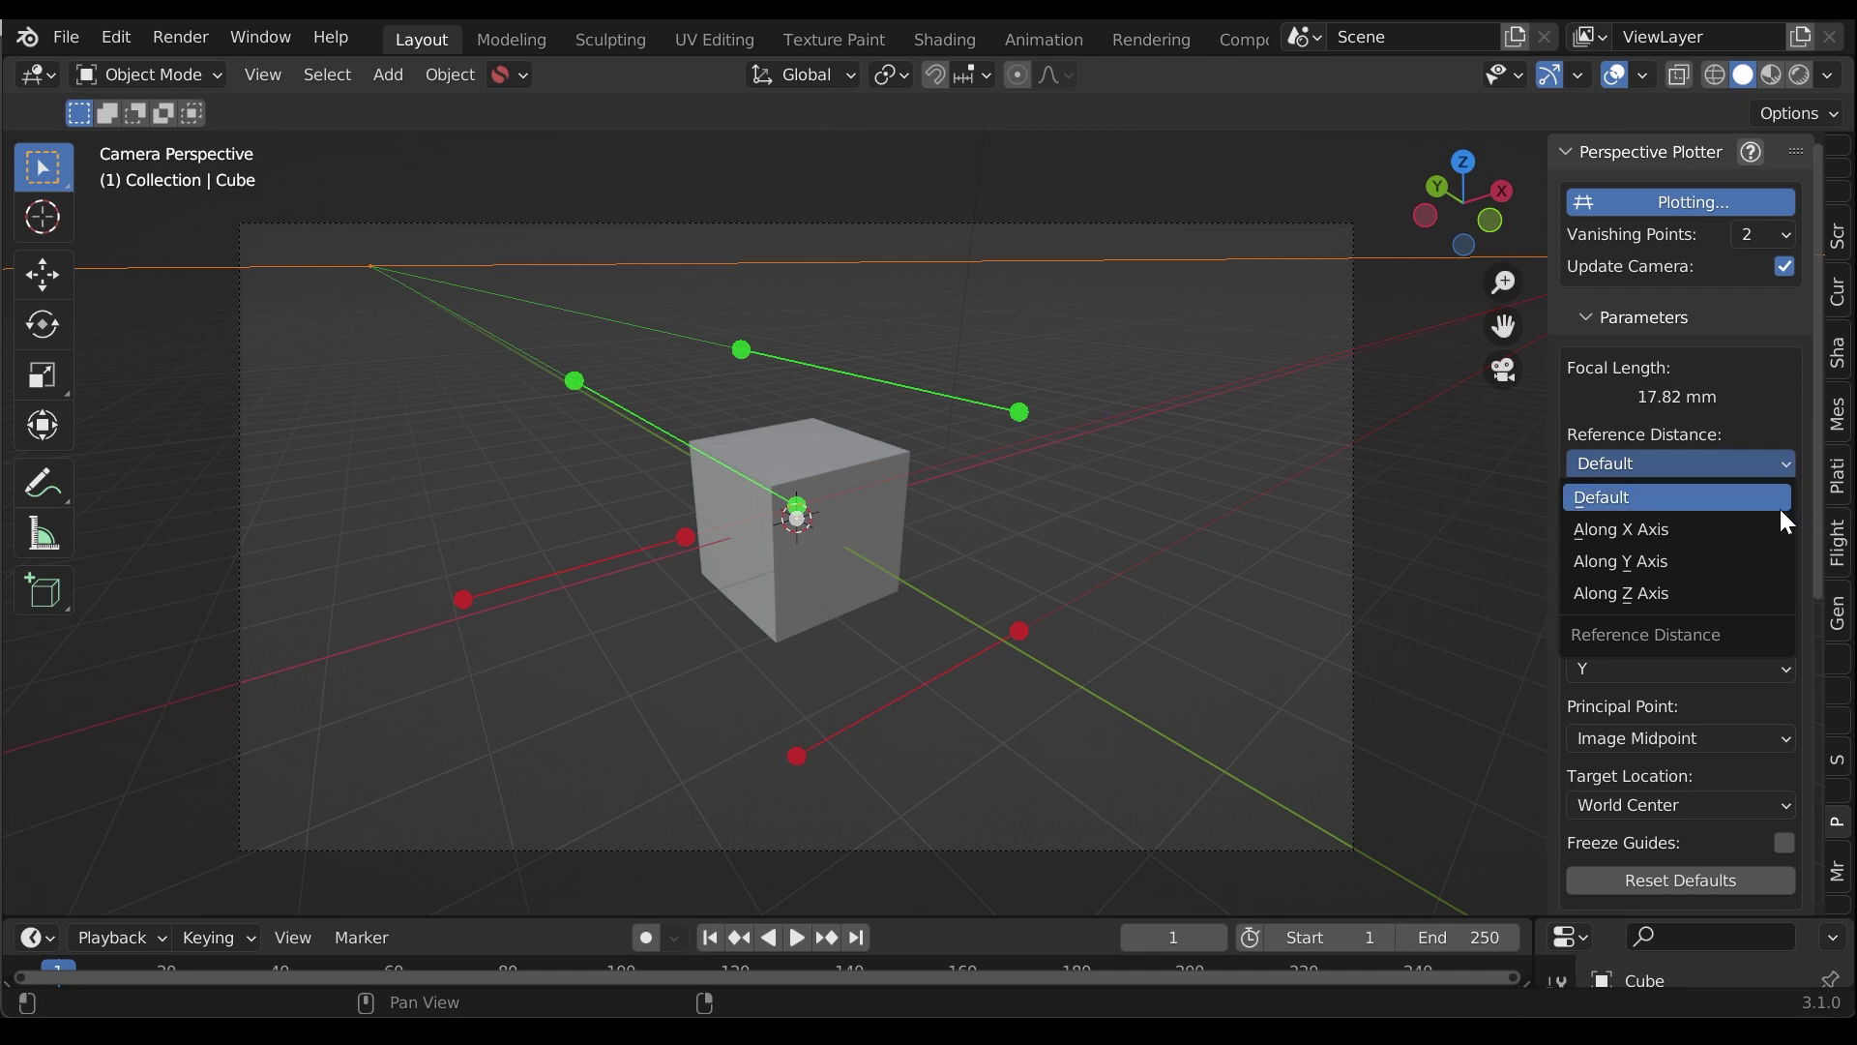
{"action": "left_click", "coordinate": [1783, 544]}
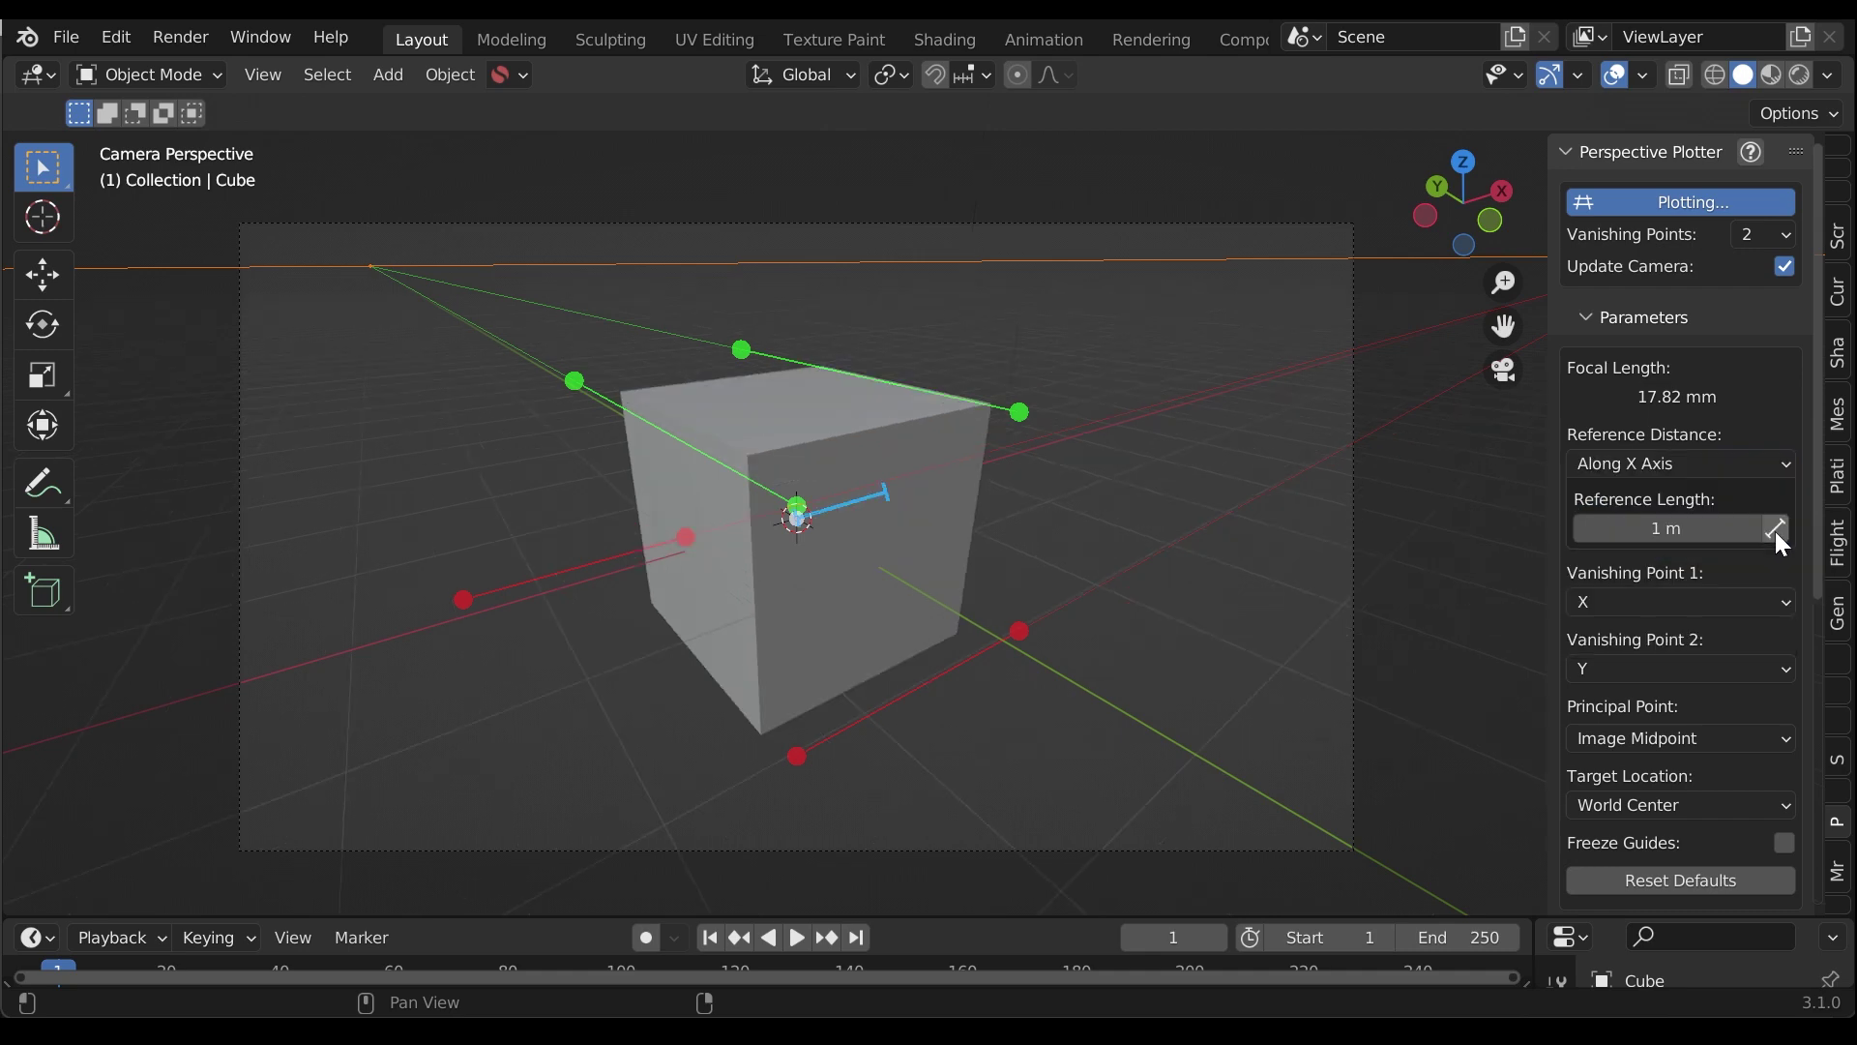
{"action": "mouse_move", "coordinate": [865, 503]}
{"action": "left_mouse_down"}
{"action": "mouse_move", "coordinate": [978, 504]}
{"action": "mouse_move", "coordinate": [861, 506]}
{"action": "mouse_move", "coordinate": [908, 513]}
{"action": "mouse_move", "coordinate": [896, 495]}
{"action": "left_mouse_up"}
{"action": "left_click_drag", "start_coordinate": [800, 530], "coordinate": [944, 502]}
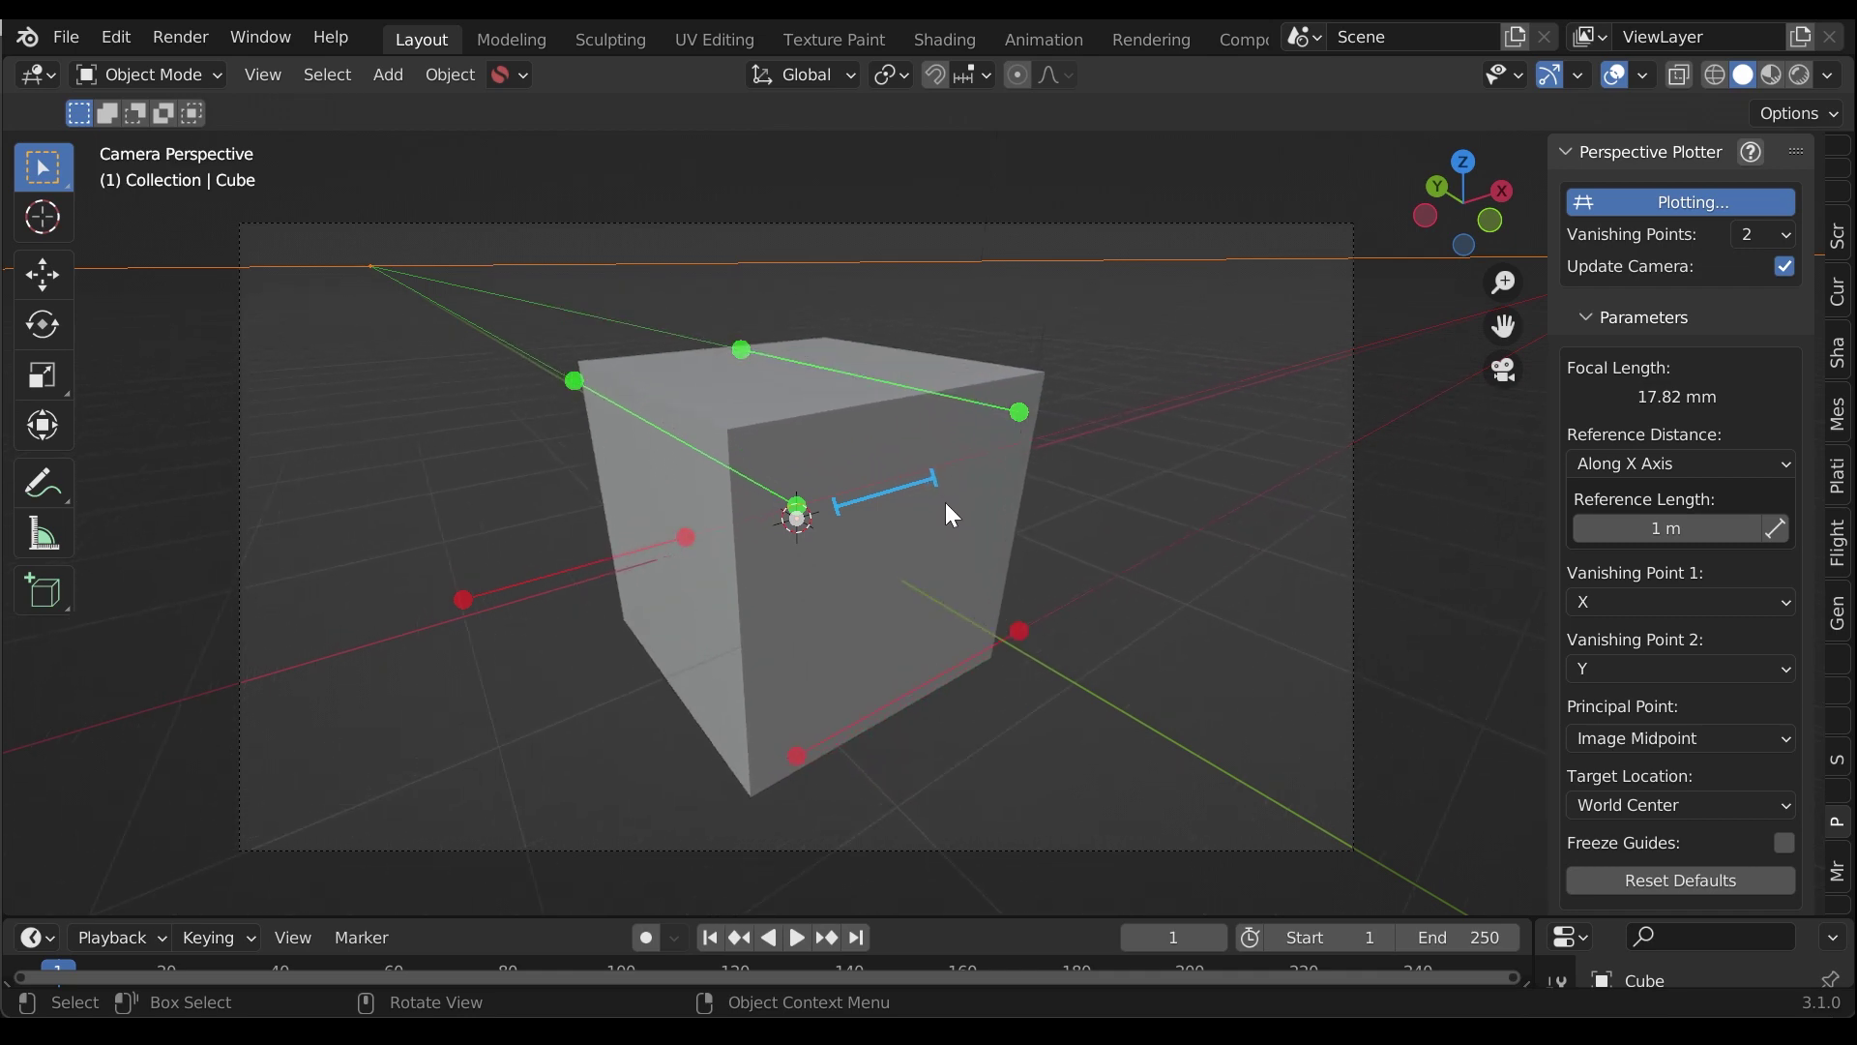
{"action": "left_click", "coordinate": [1775, 528]}
{"action": "mouse_move", "coordinate": [1743, 556]}
{"action": "left_mouse_down"}
{"action": "mouse_move", "coordinate": [1790, 556]}
{"action": "mouse_move", "coordinate": [1722, 556]}
{"action": "mouse_move", "coordinate": [1780, 556]}
{"action": "mouse_move", "coordinate": [1753, 561]}
{"action": "left_mouse_up"}
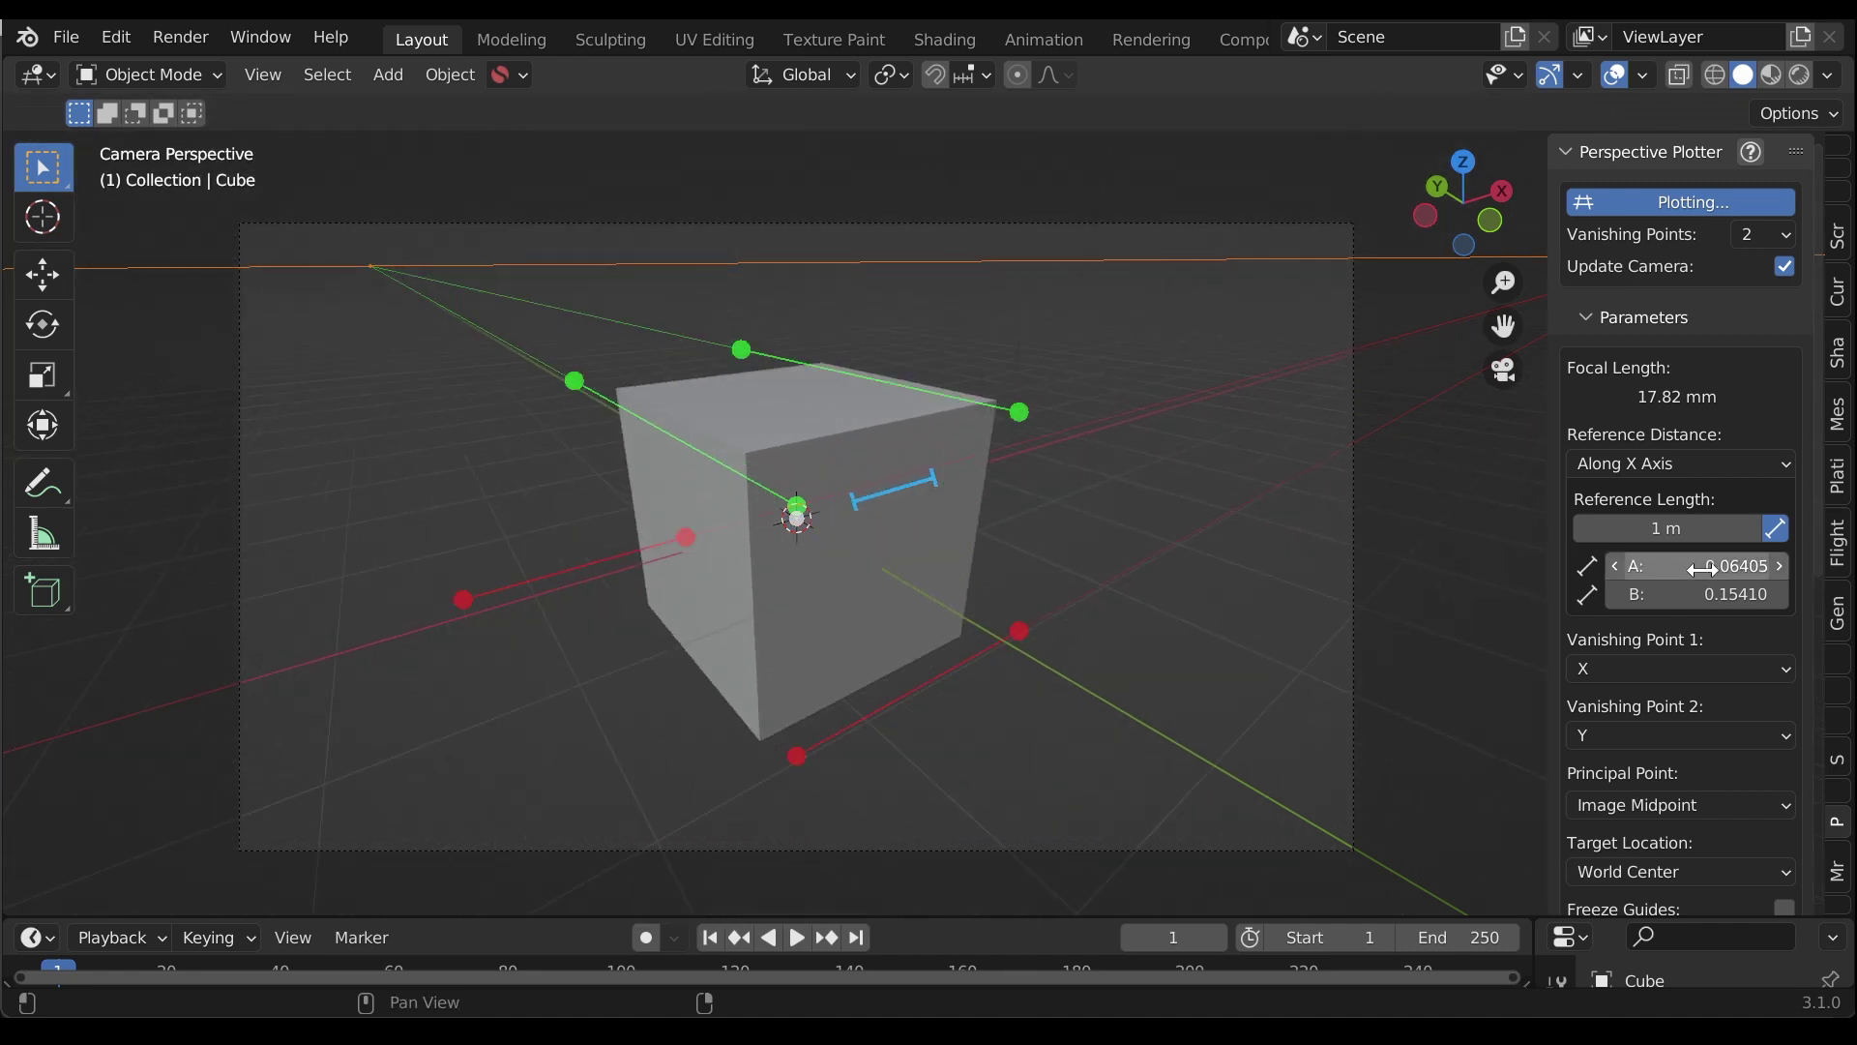
{"action": "left_click", "coordinate": [1775, 528]}
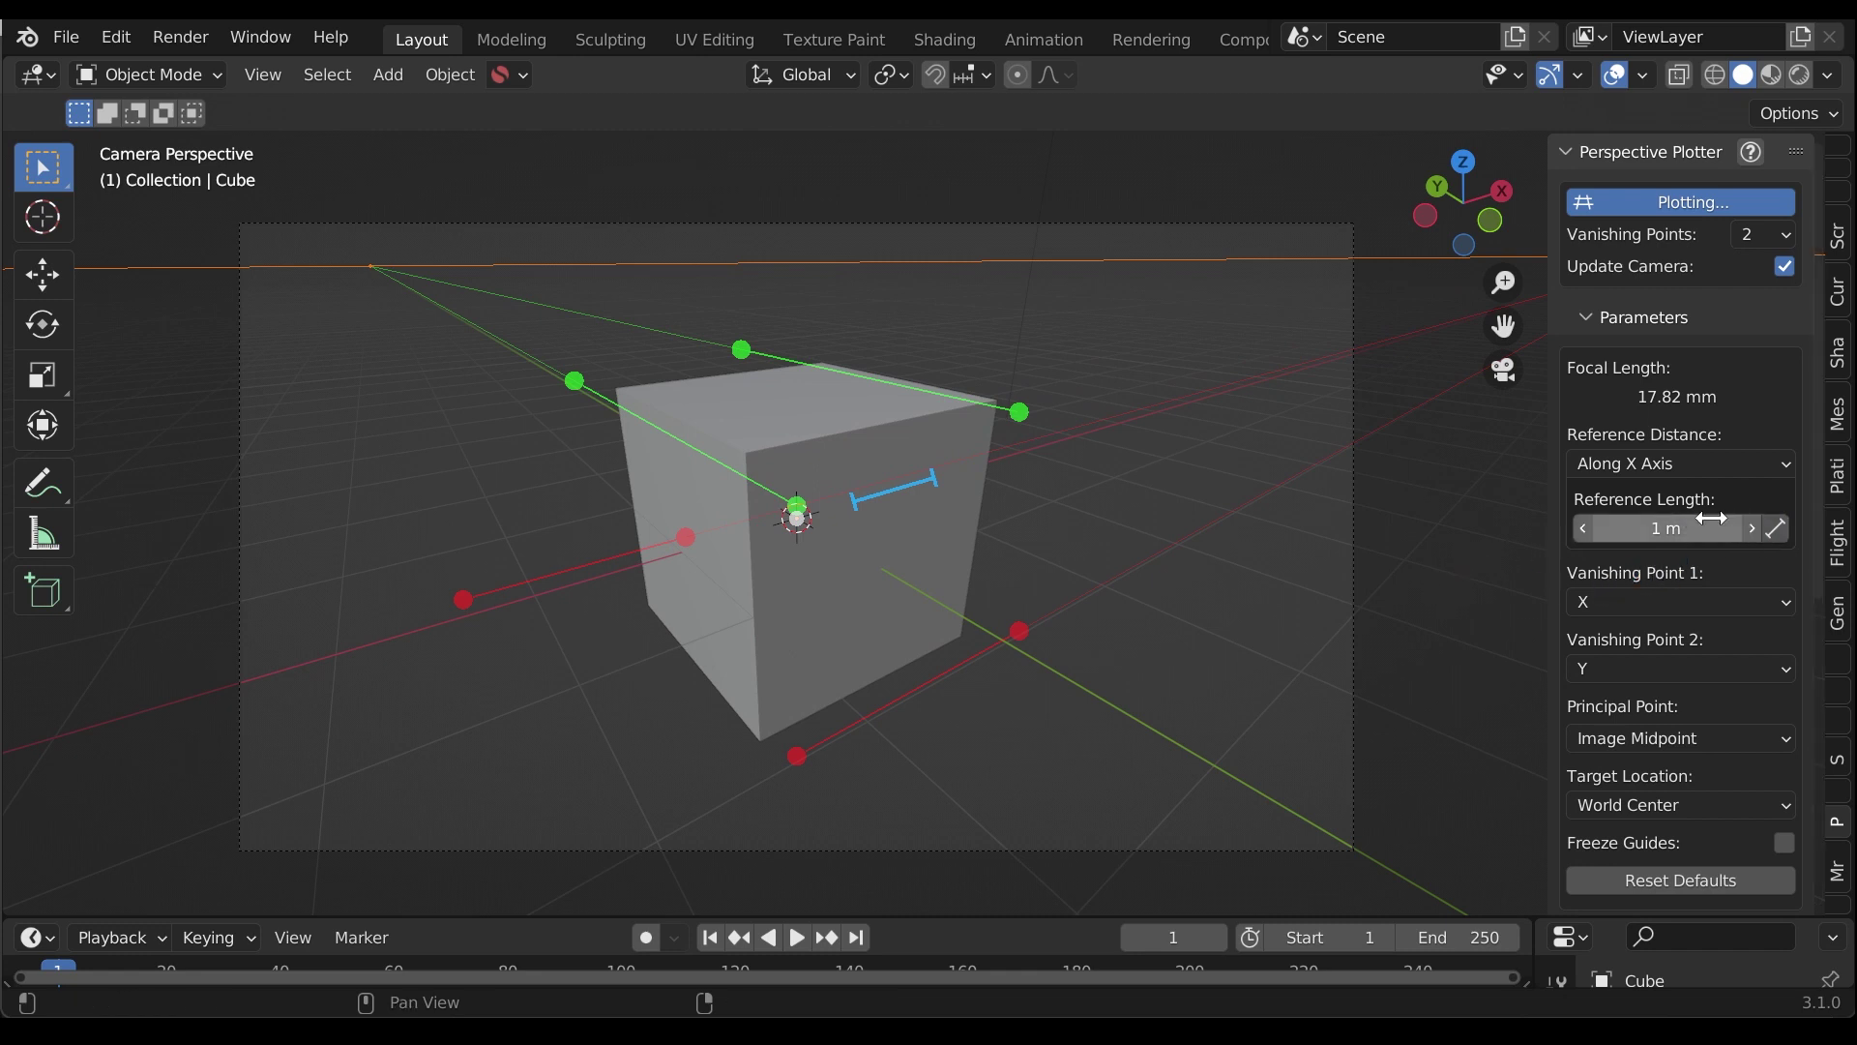
Set the reference length to 5 m and refit the reference line endpoints to the scene
{"action": "left_click", "coordinate": [1664, 530]}
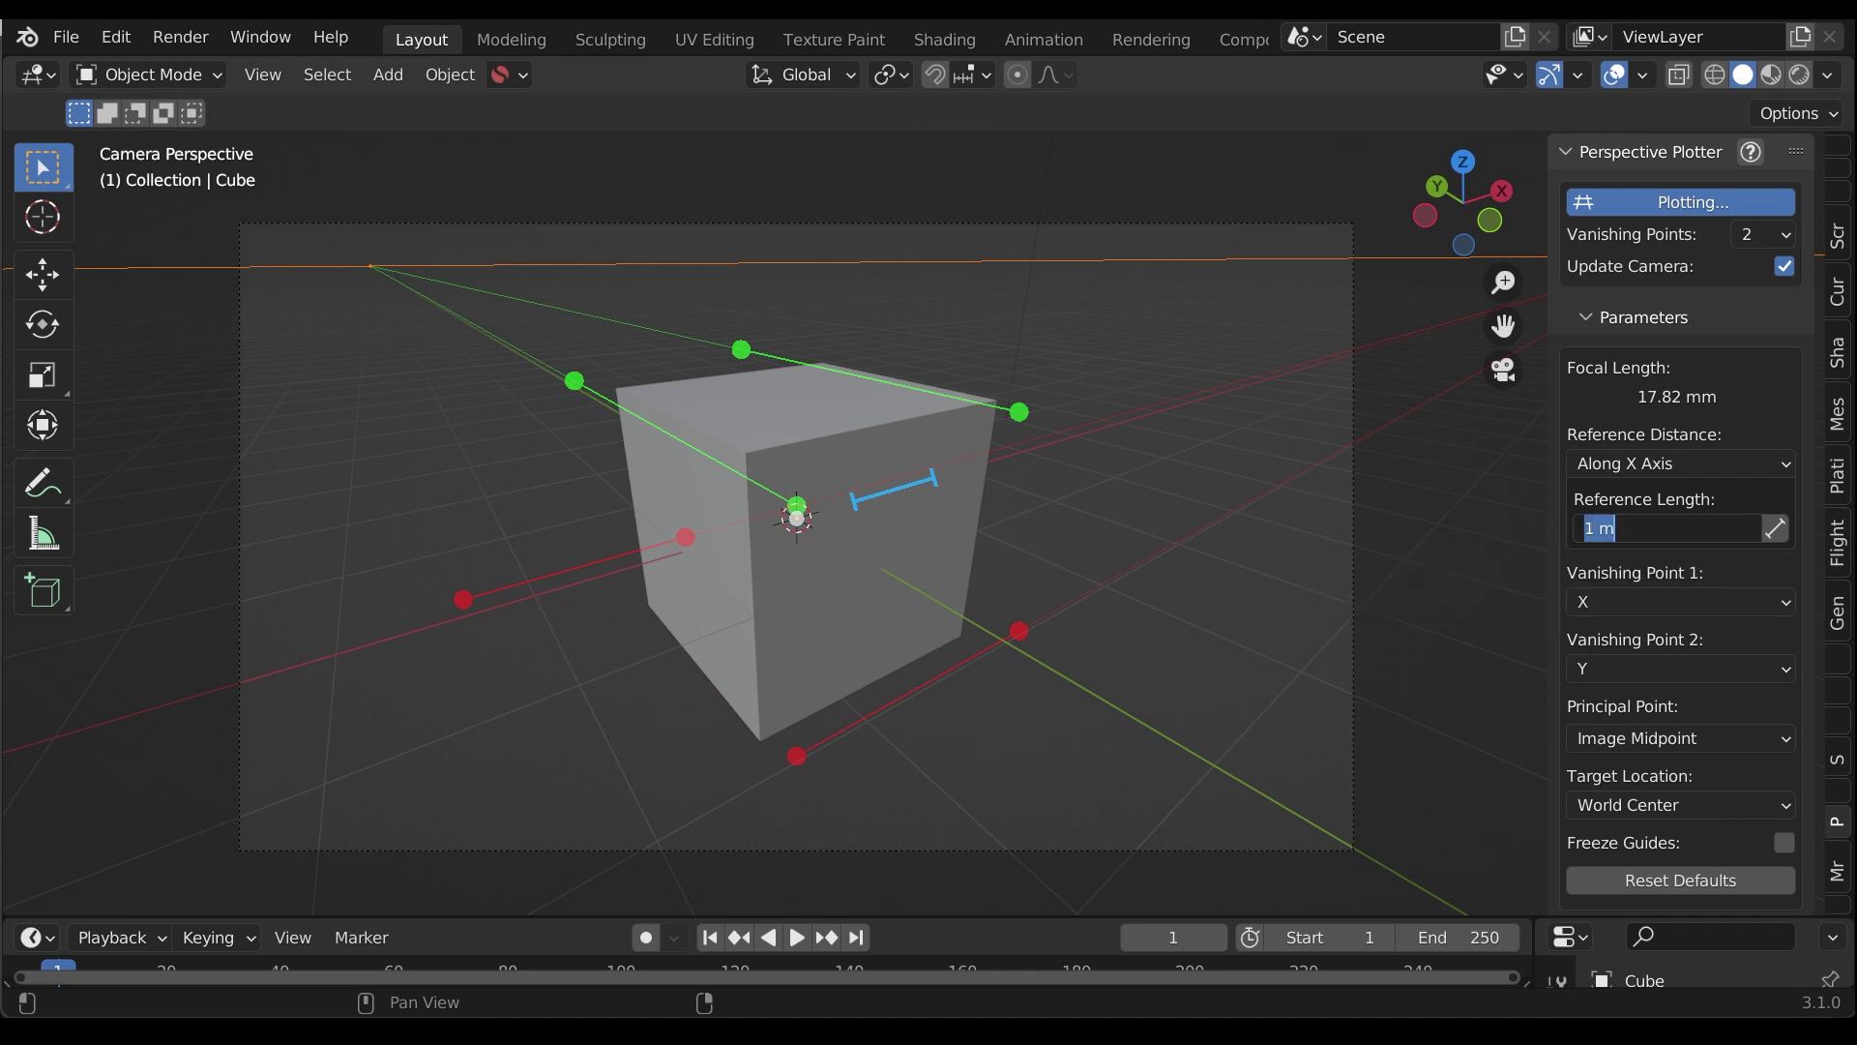
{"action": "type", "text": "5"}
{"action": "key", "text": "Return"}
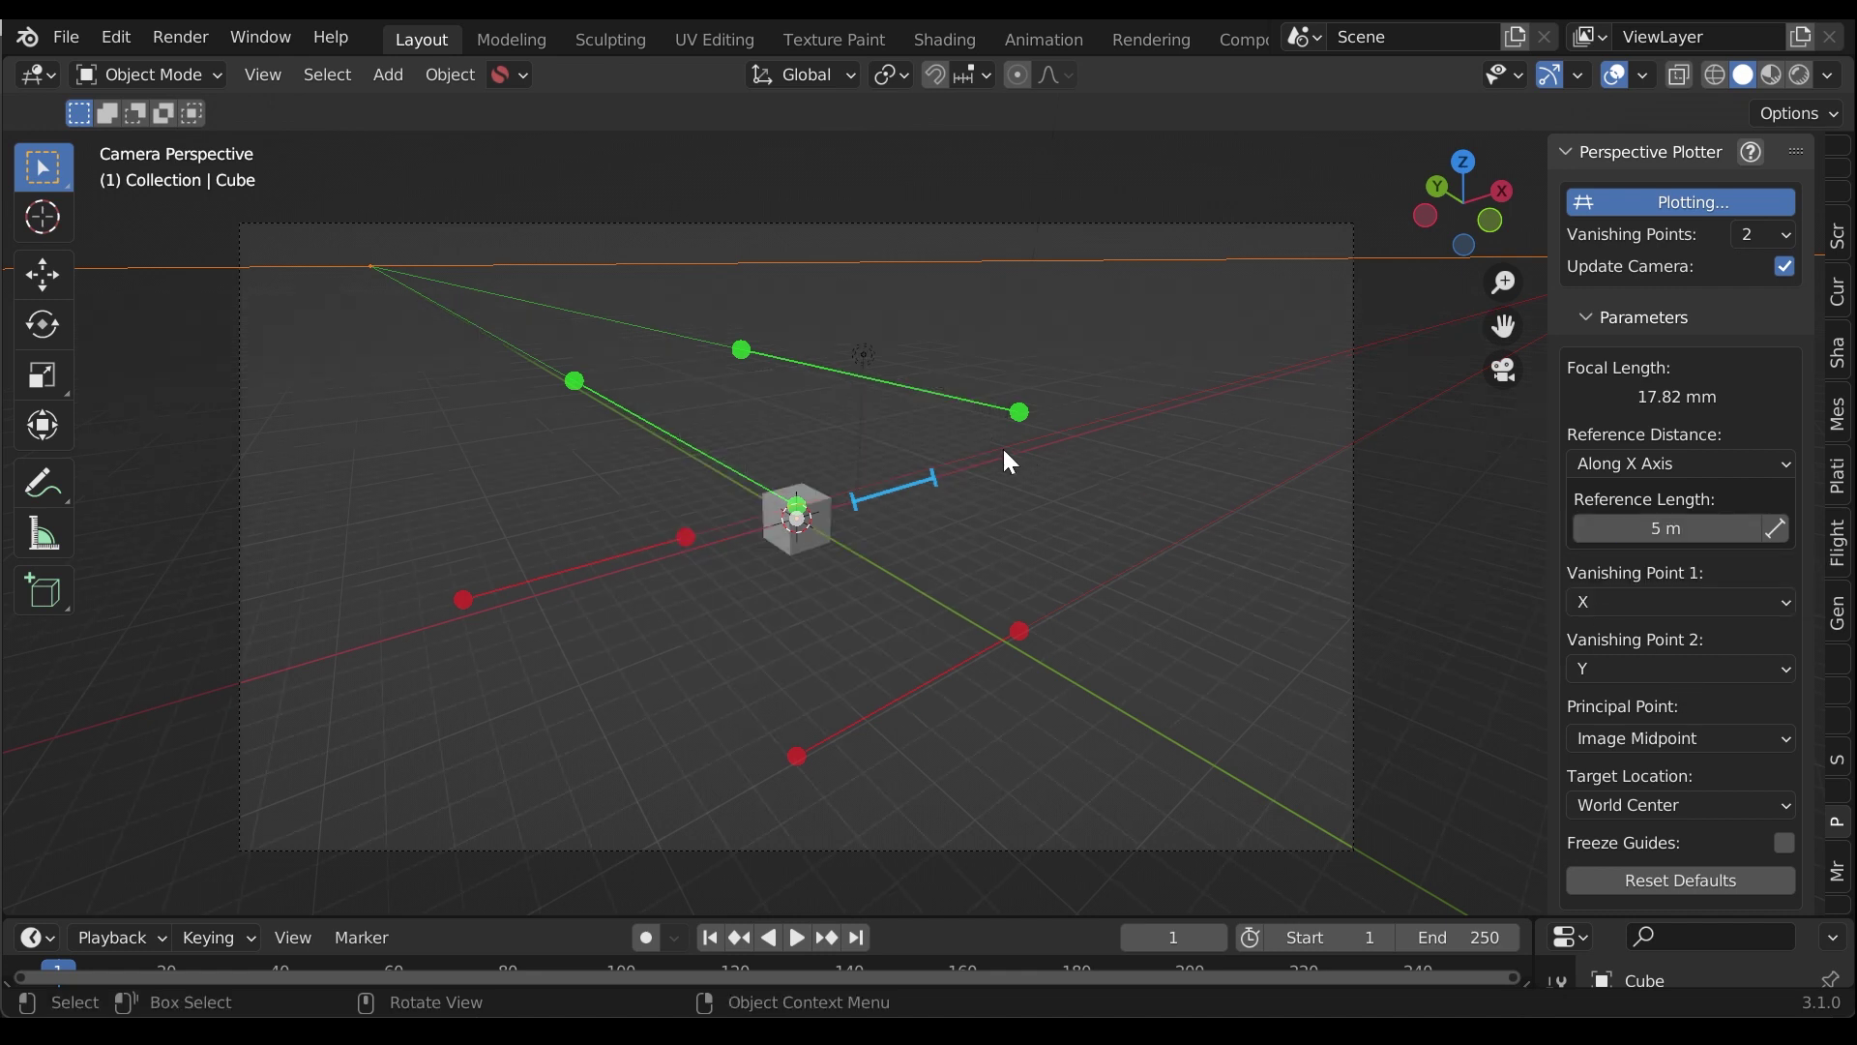
{"action": "left_click_drag", "start_coordinate": [941, 480], "coordinate": [1077, 499]}
{"action": "mouse_move", "coordinate": [869, 514]}
{"action": "left_mouse_down"}
{"action": "mouse_move", "coordinate": [927, 508]}
{"action": "mouse_move", "coordinate": [902, 508]}
{"action": "left_mouse_up"}
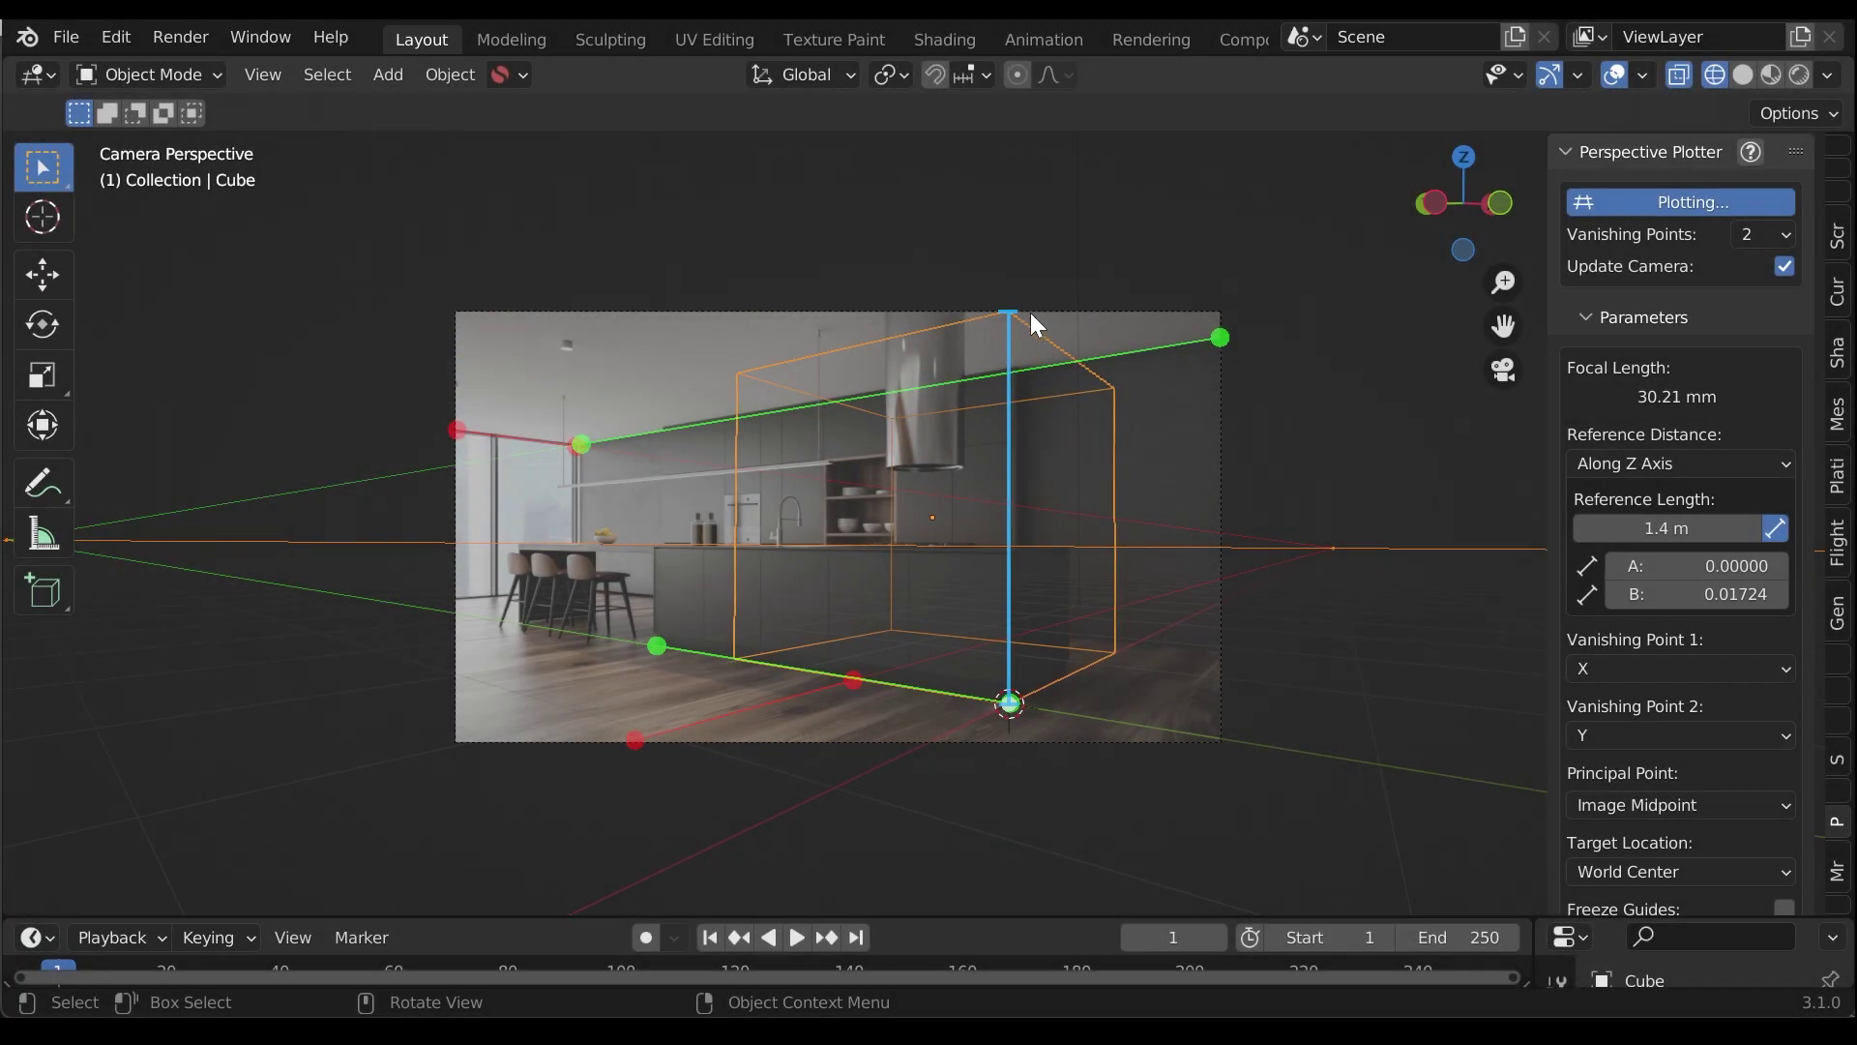
{"action": "left_click_drag", "start_coordinate": [1030, 311], "coordinate": [1036, 547]}
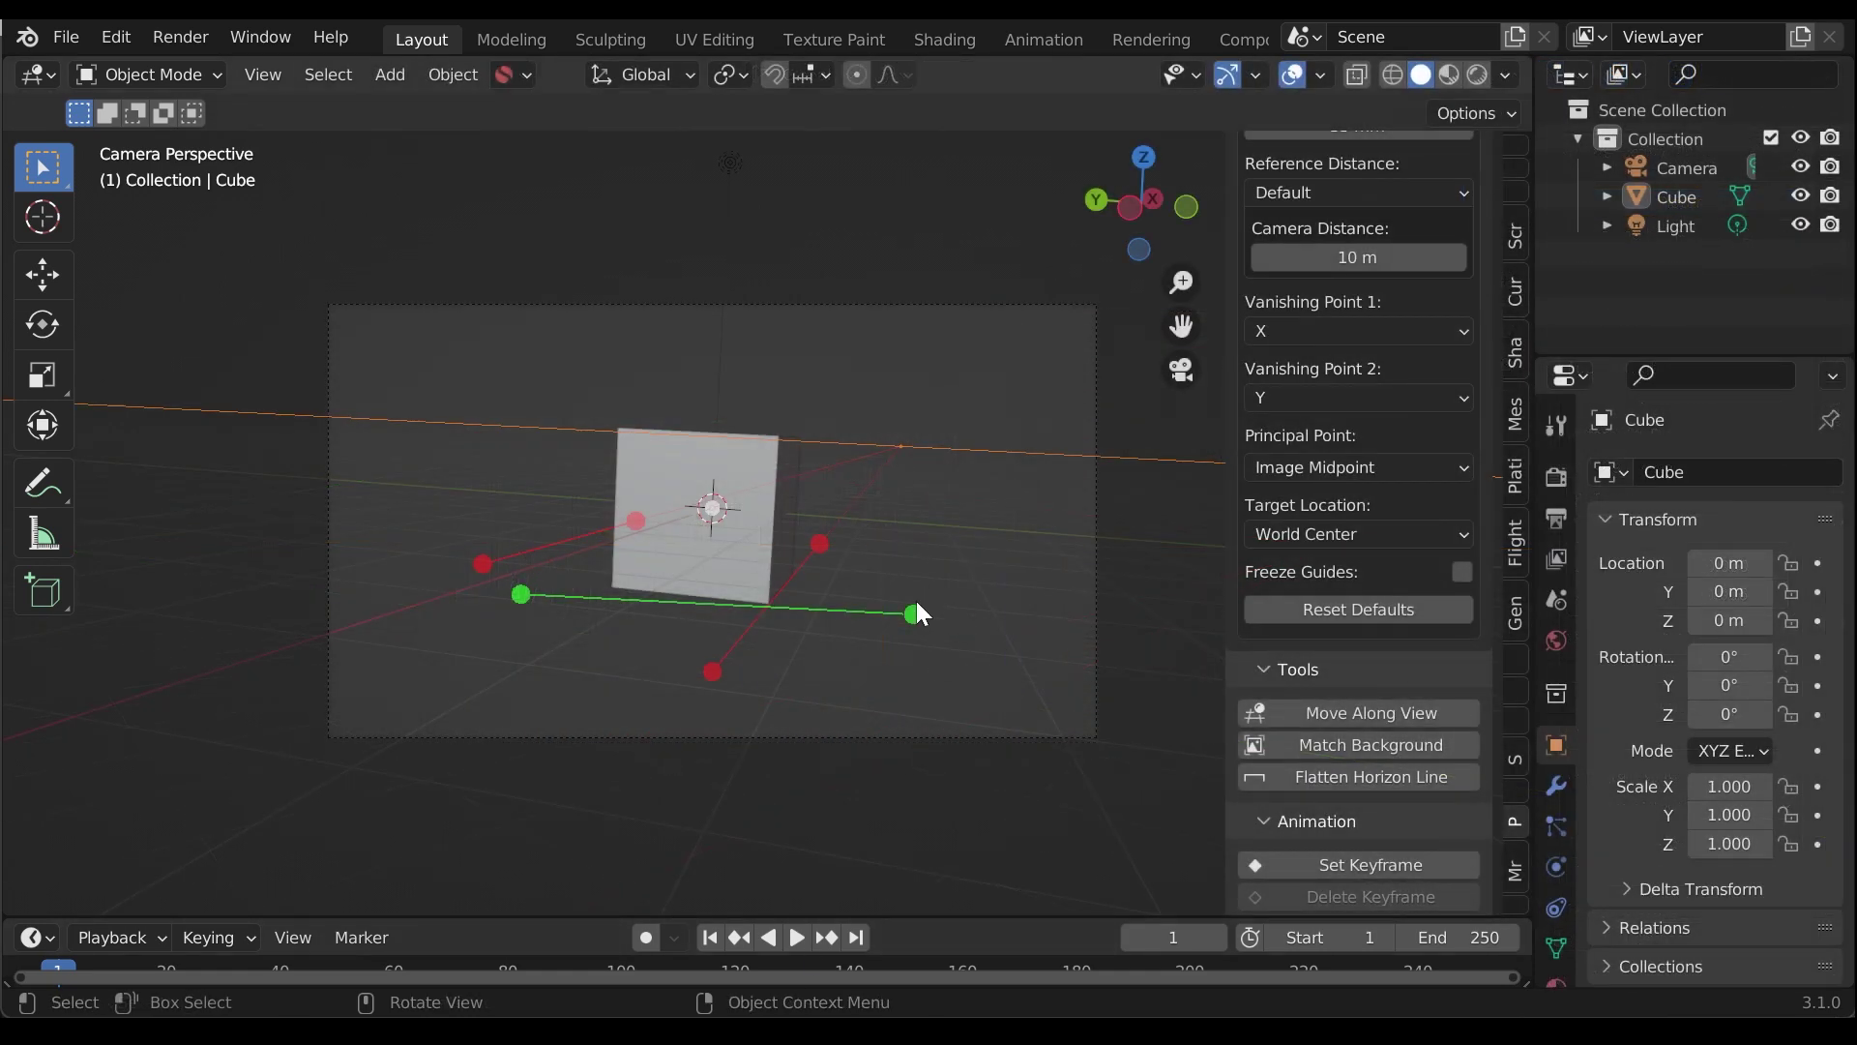
Realign a green guide end and flatten the horizon line of the guides
{"action": "left_click_drag", "start_coordinate": [912, 613], "coordinate": [907, 713]}
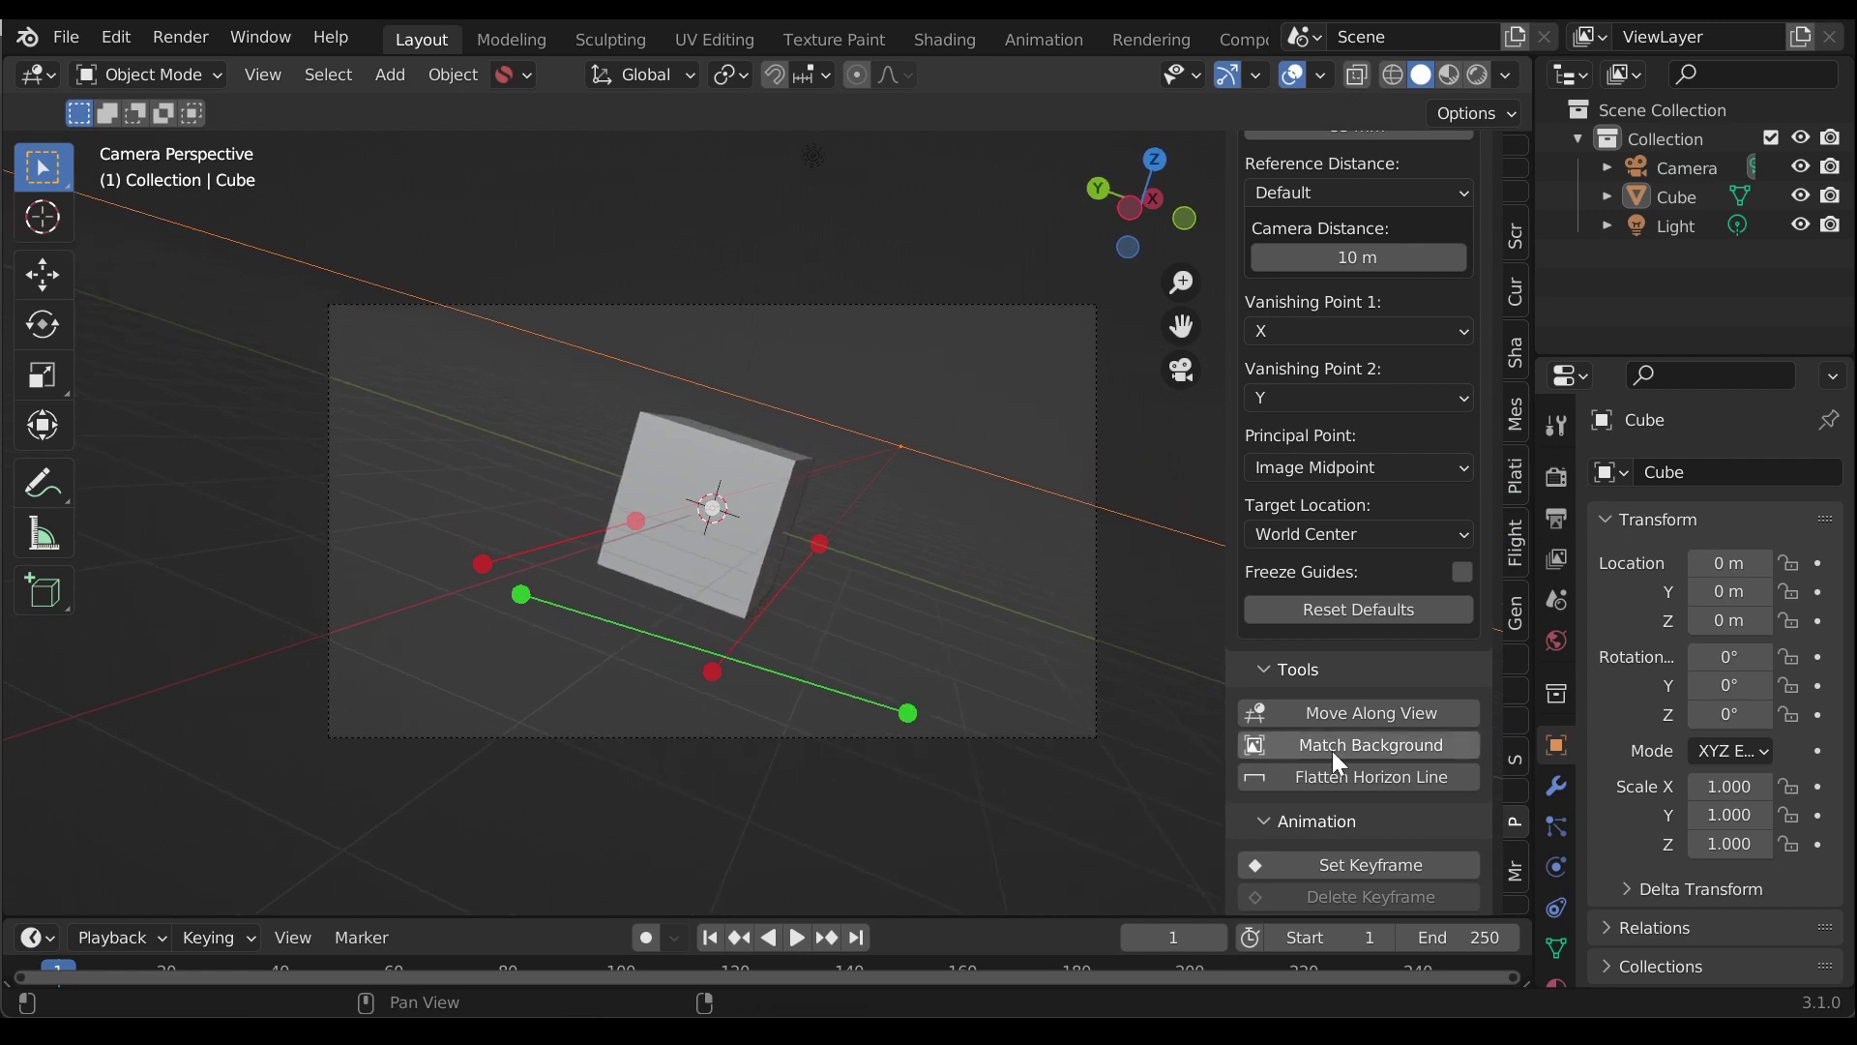
{"action": "left_click", "coordinate": [1375, 780]}
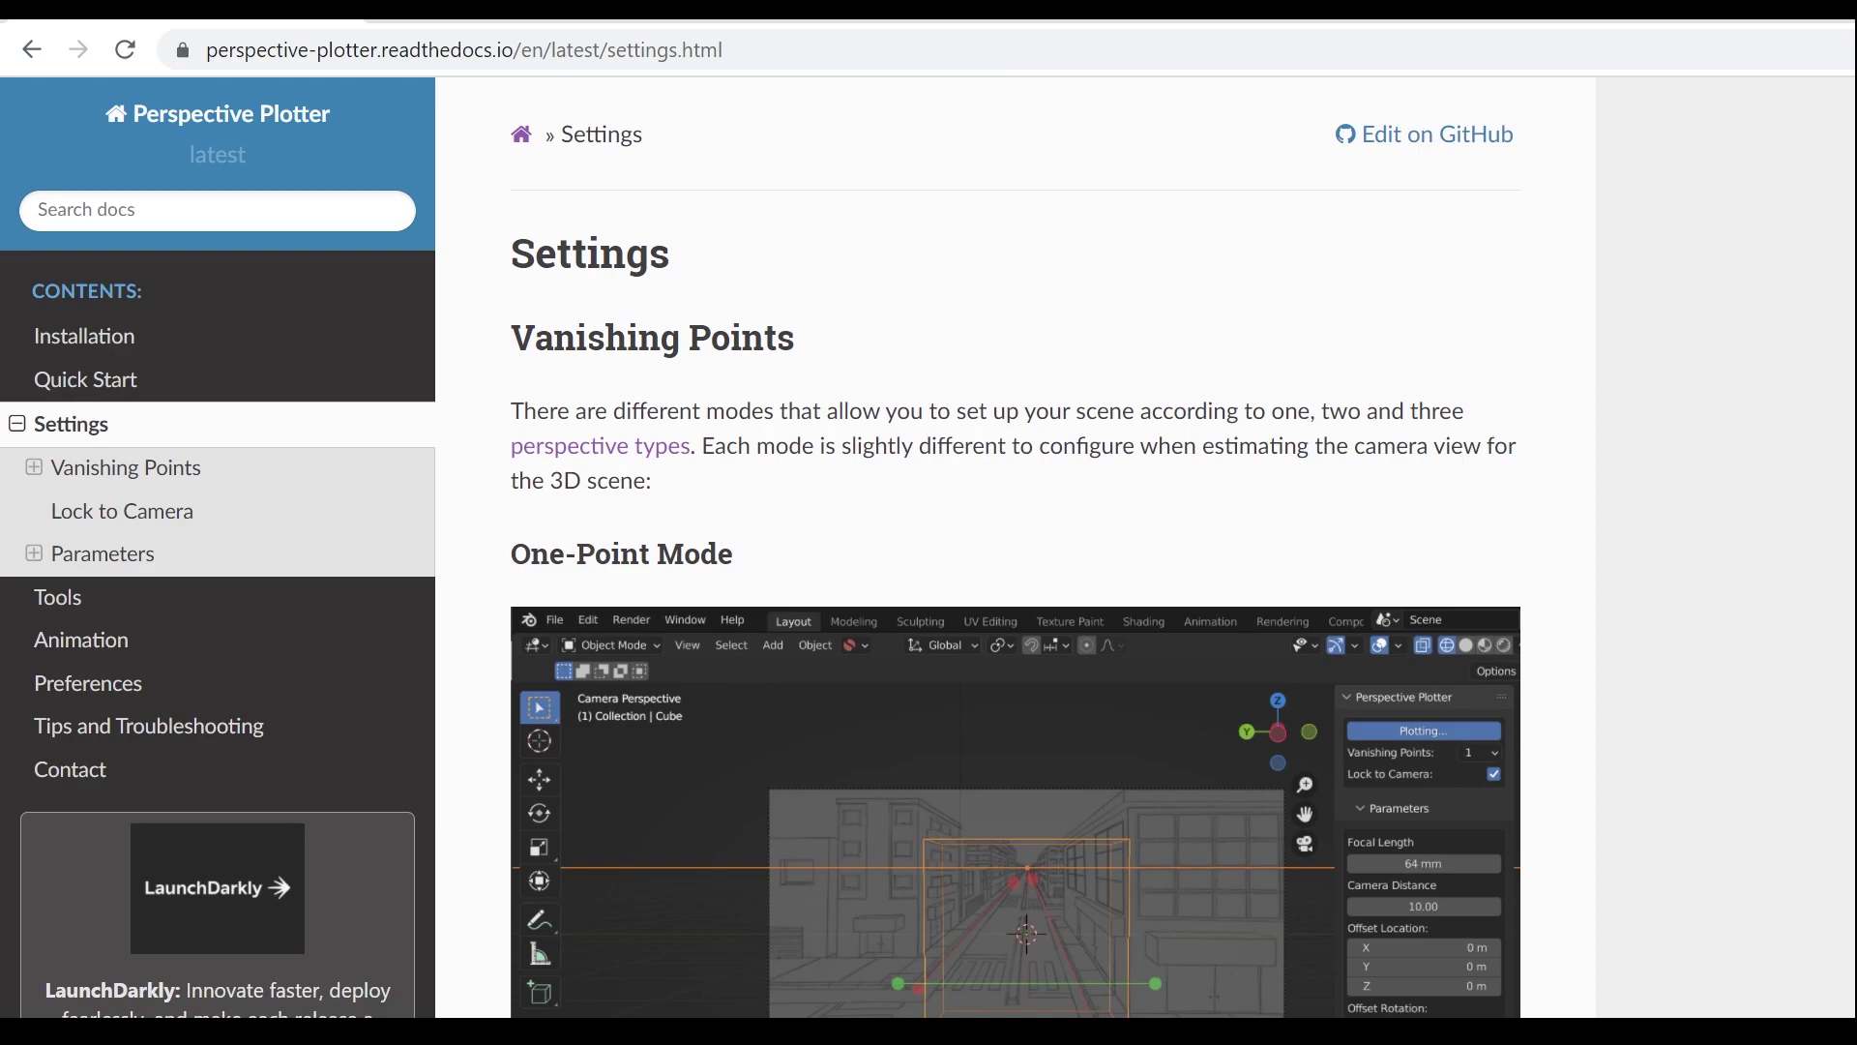
{"action": "scroll", "coordinate": [1016, 571], "scroll_direction": "down", "scroll_amount": 20}
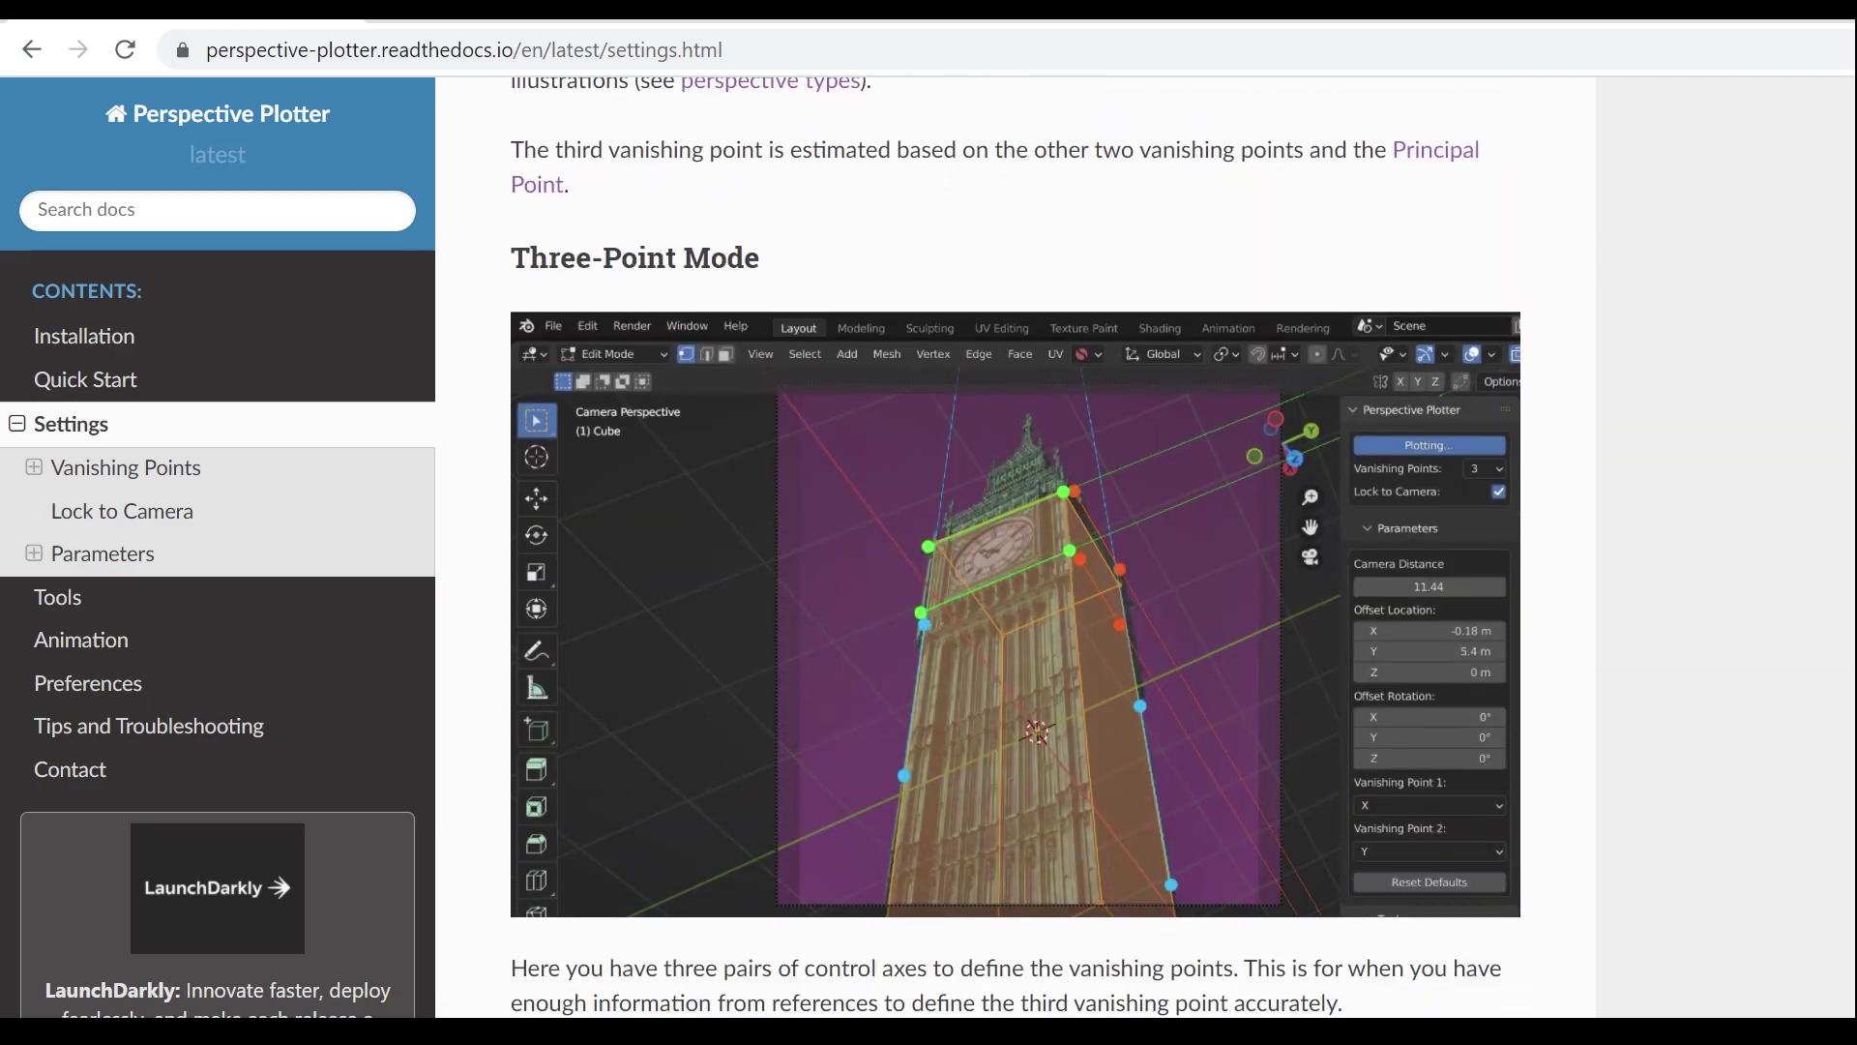
{"action": "scroll", "coordinate": [1016, 571], "scroll_direction": "down", "scroll_amount": 15}
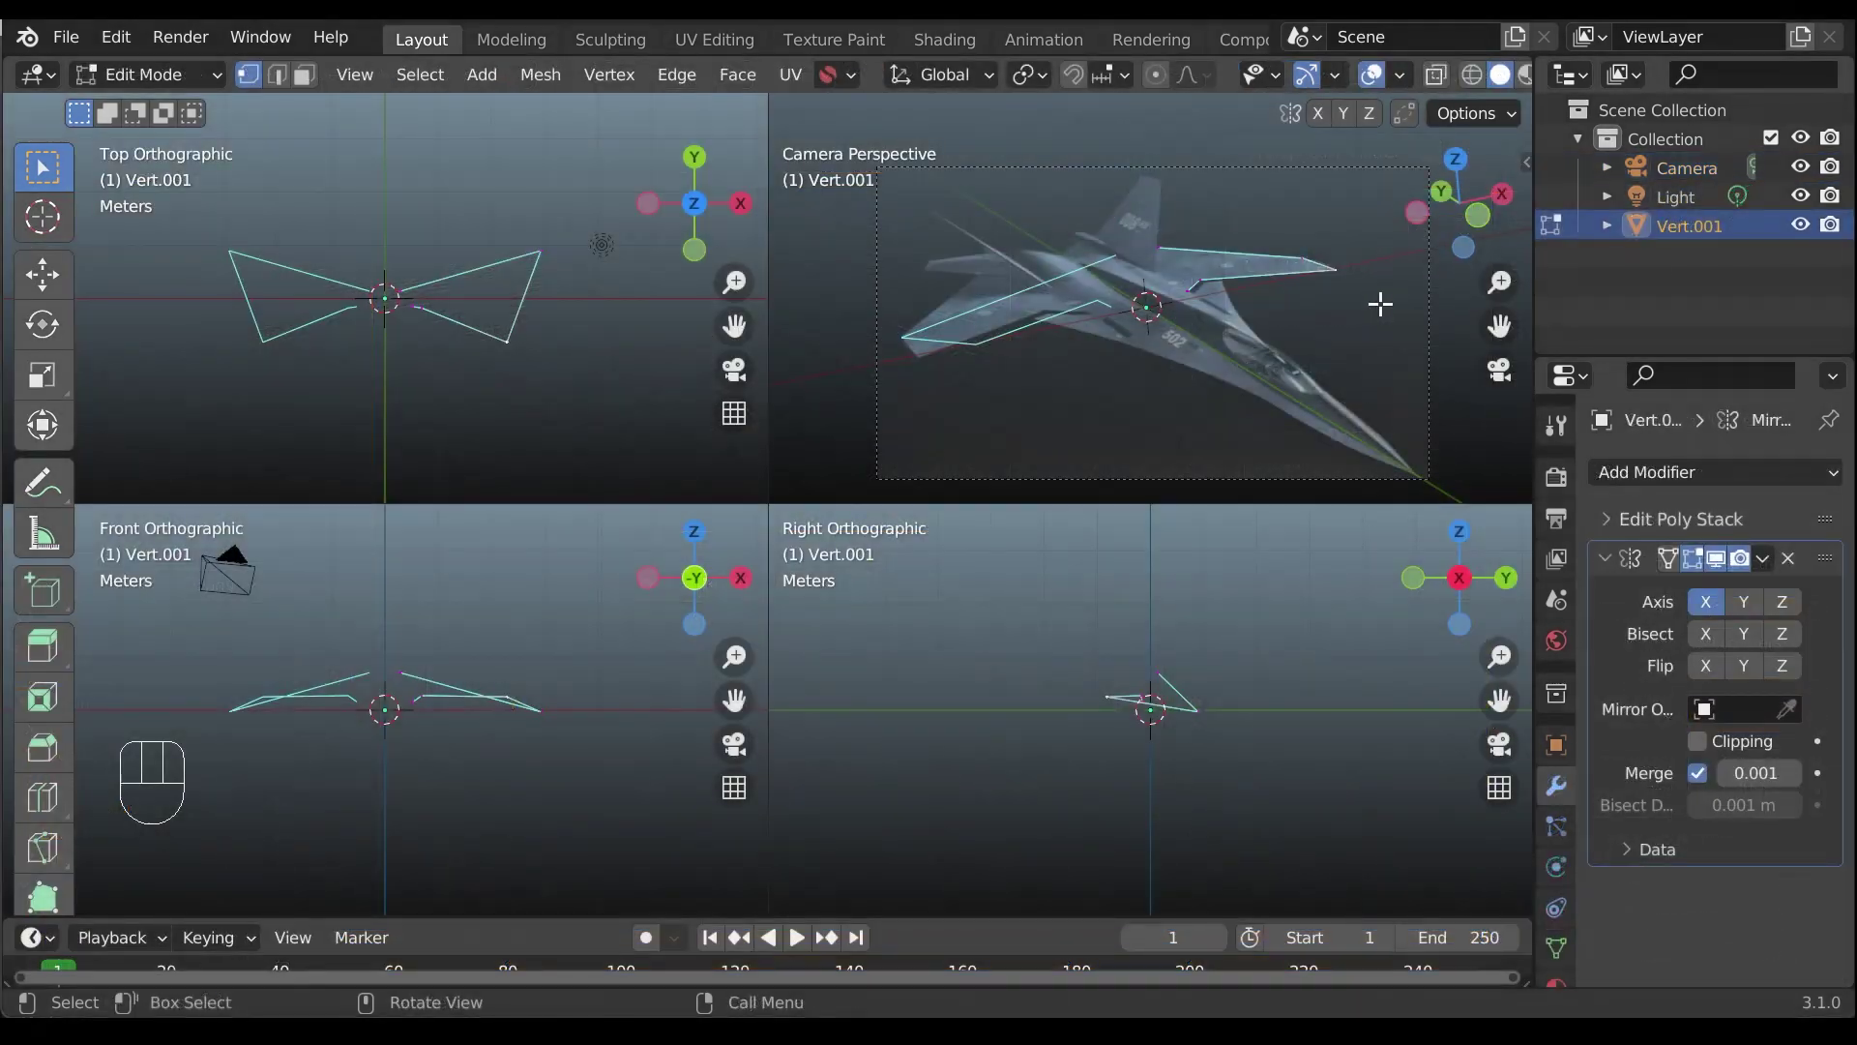
Apply the plotter with Alt+Y so the wing outline becomes a swept wing matching the jet
{"action": "key", "text": "alt+y"}
{"action": "key", "text": "alt+y"}
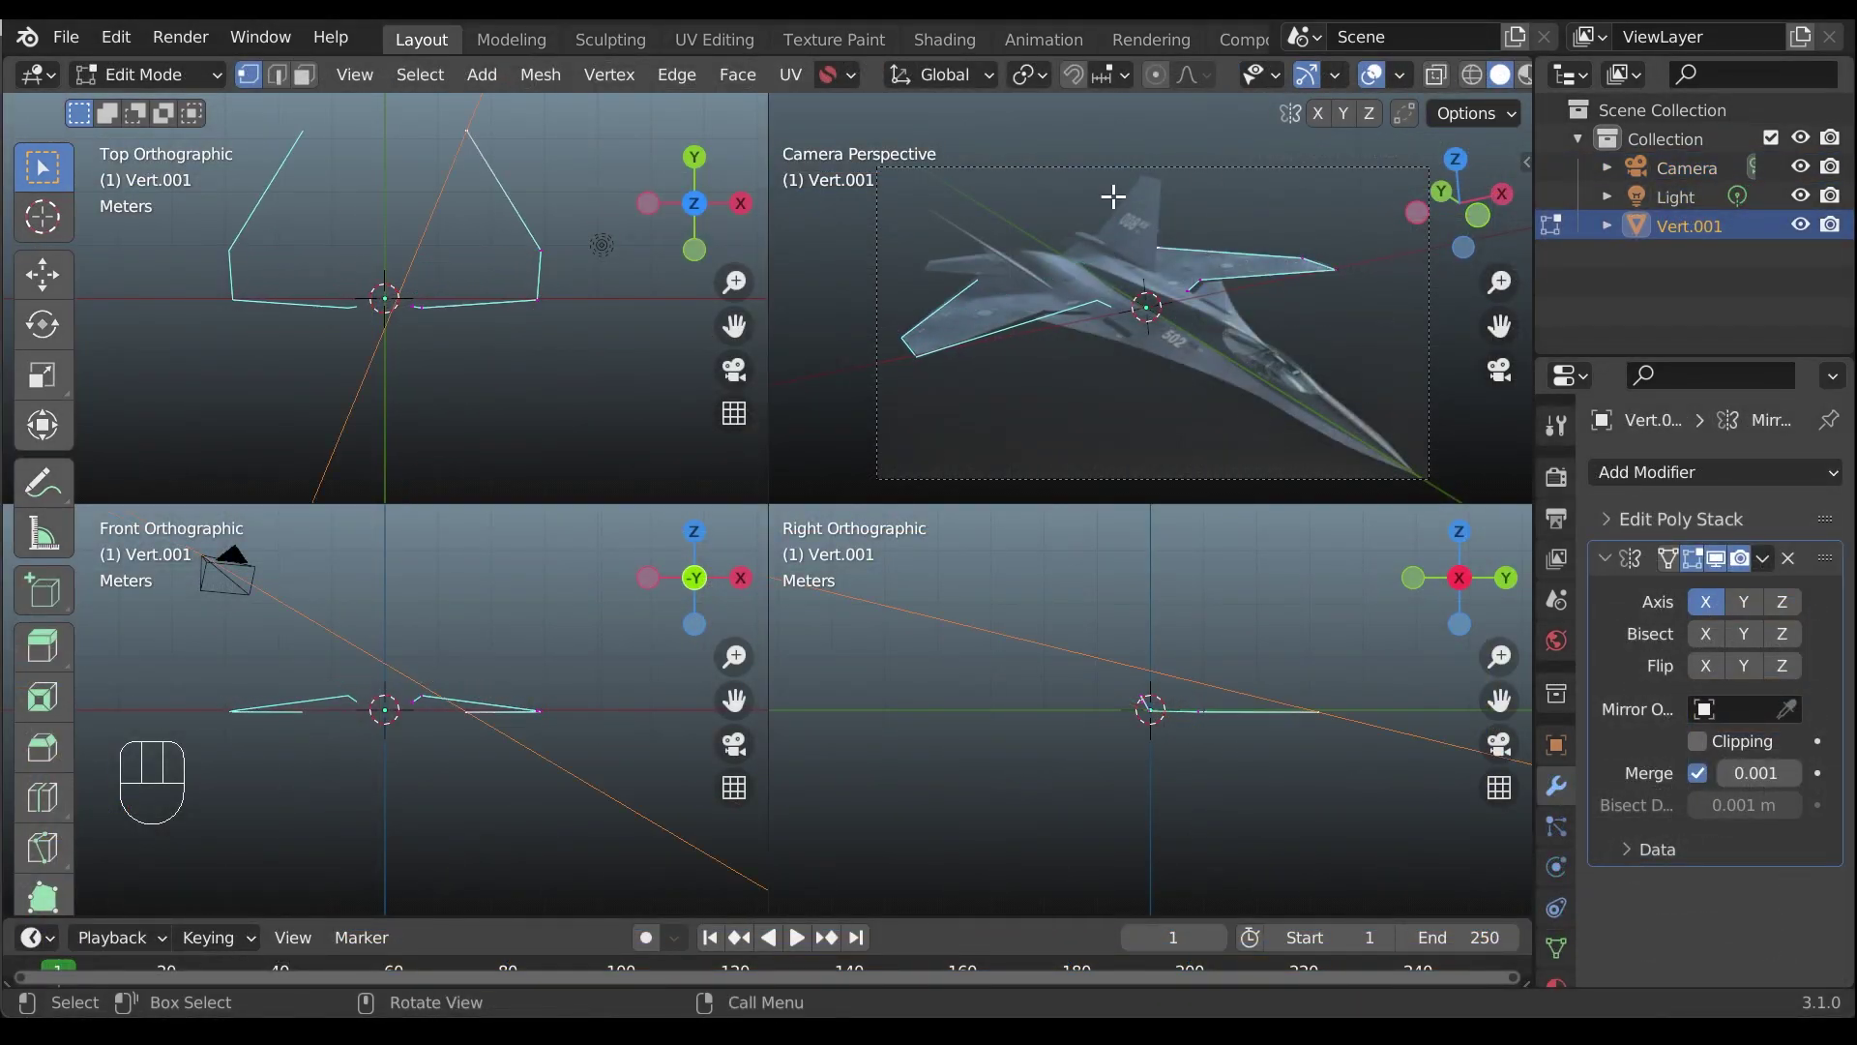